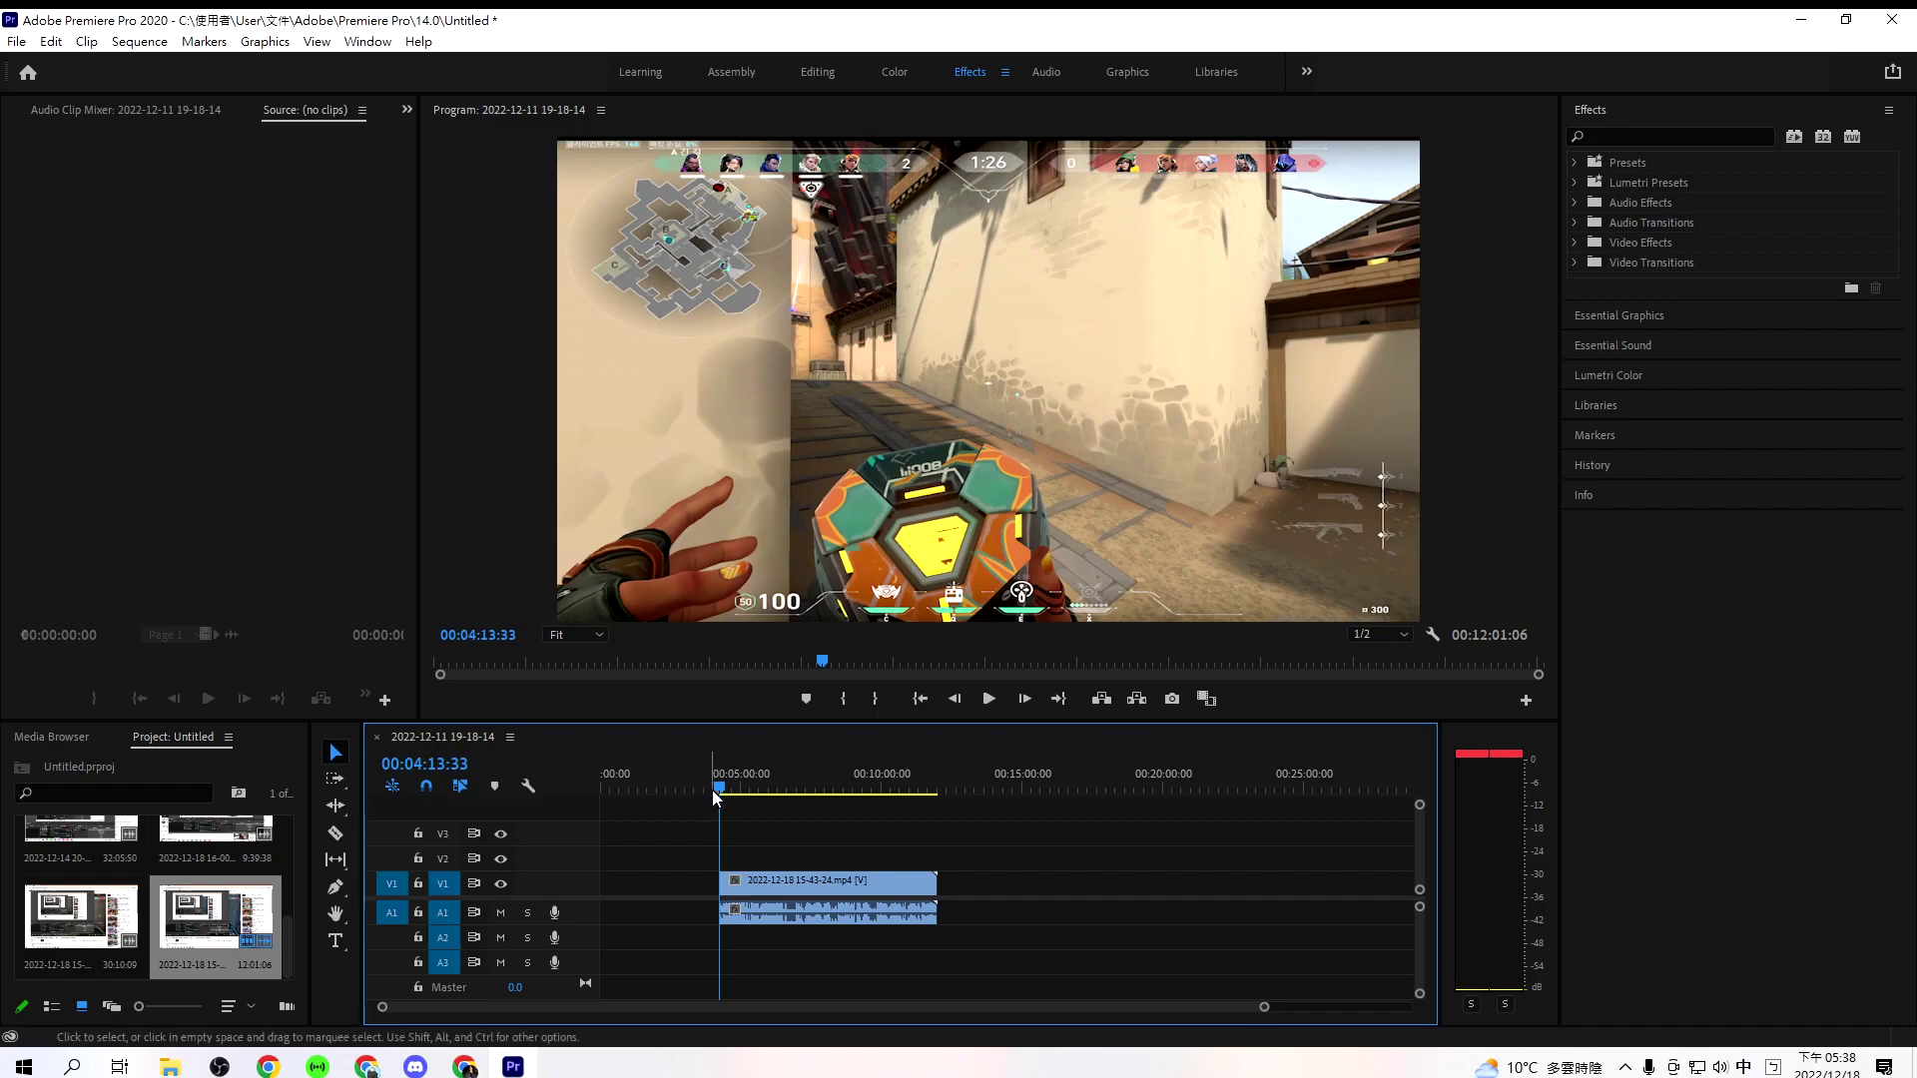
- Move the gameplay clip to the start of the sequence and play it up to the victory moment
{"action": "left_click_drag", "start_coordinate": [763, 901], "coordinate": [445, 911]}
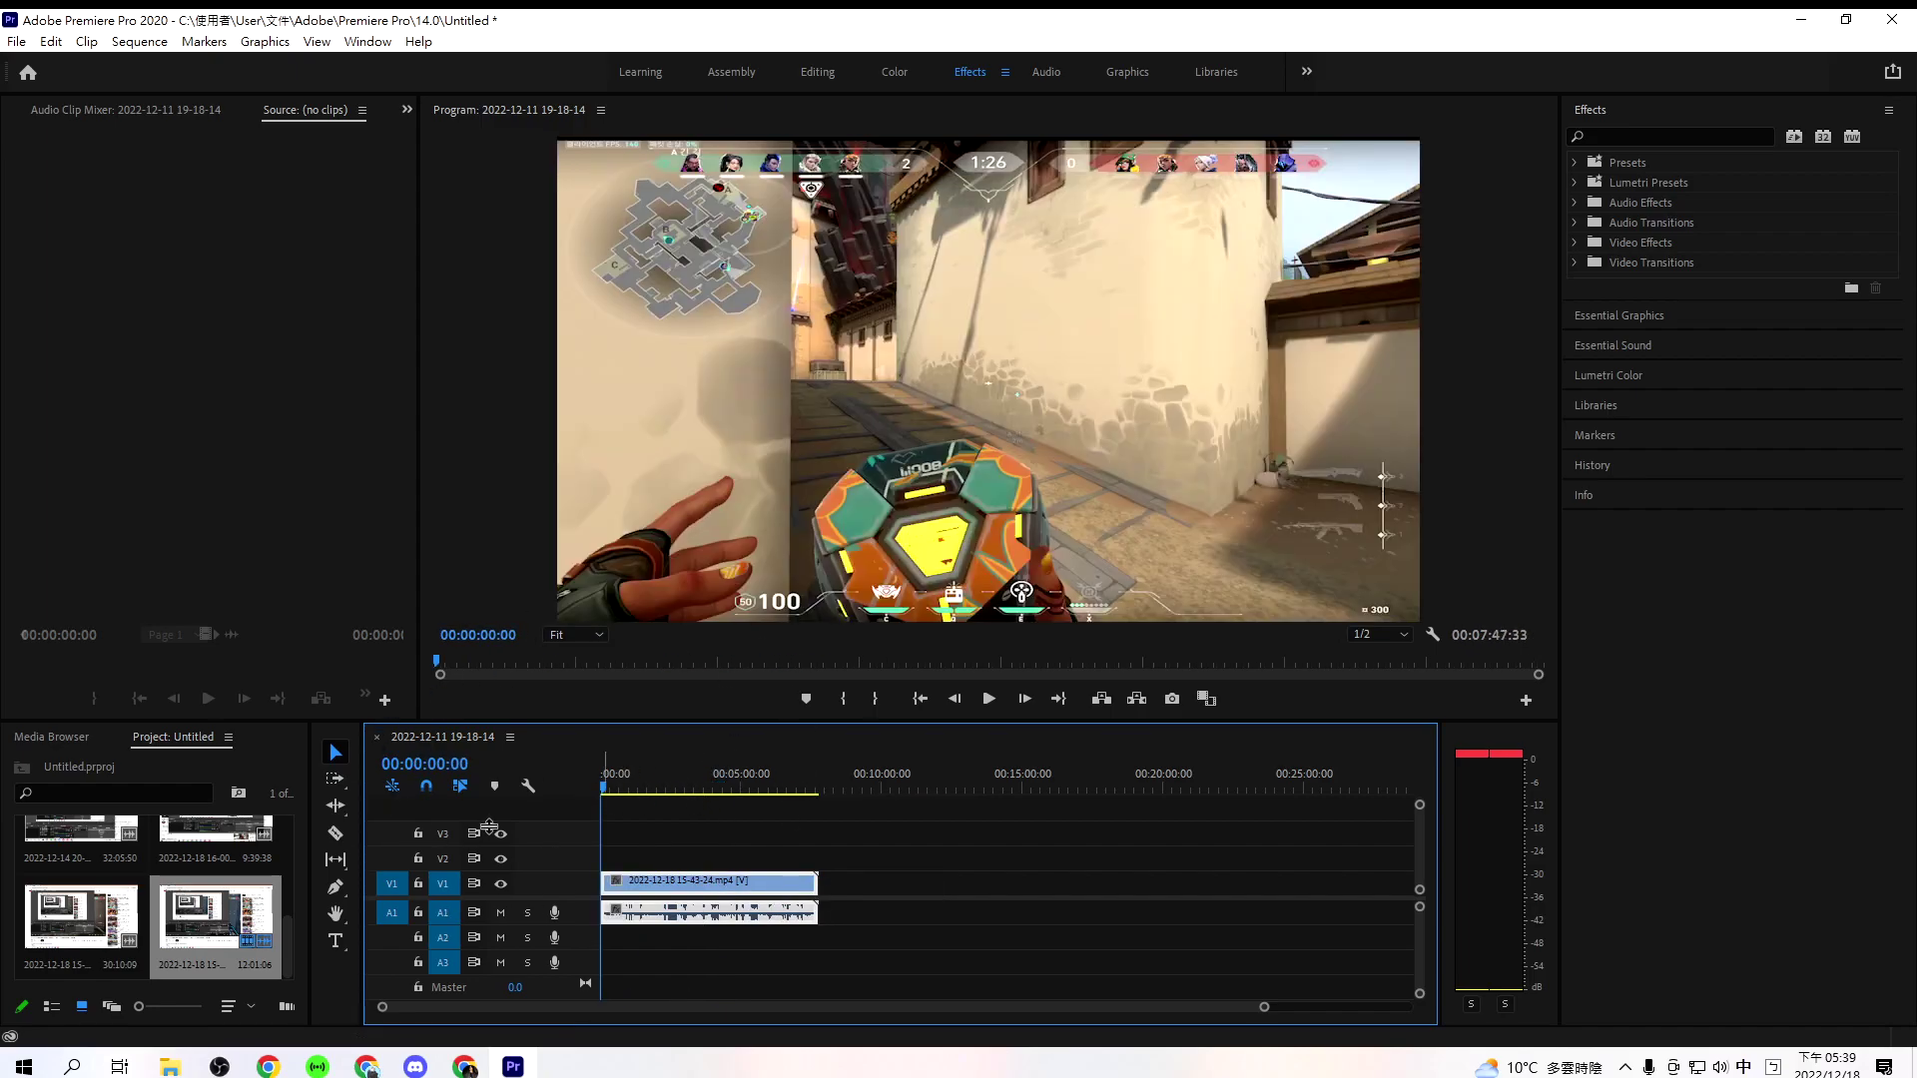
{"action": "left_click", "coordinate": [988, 700]}
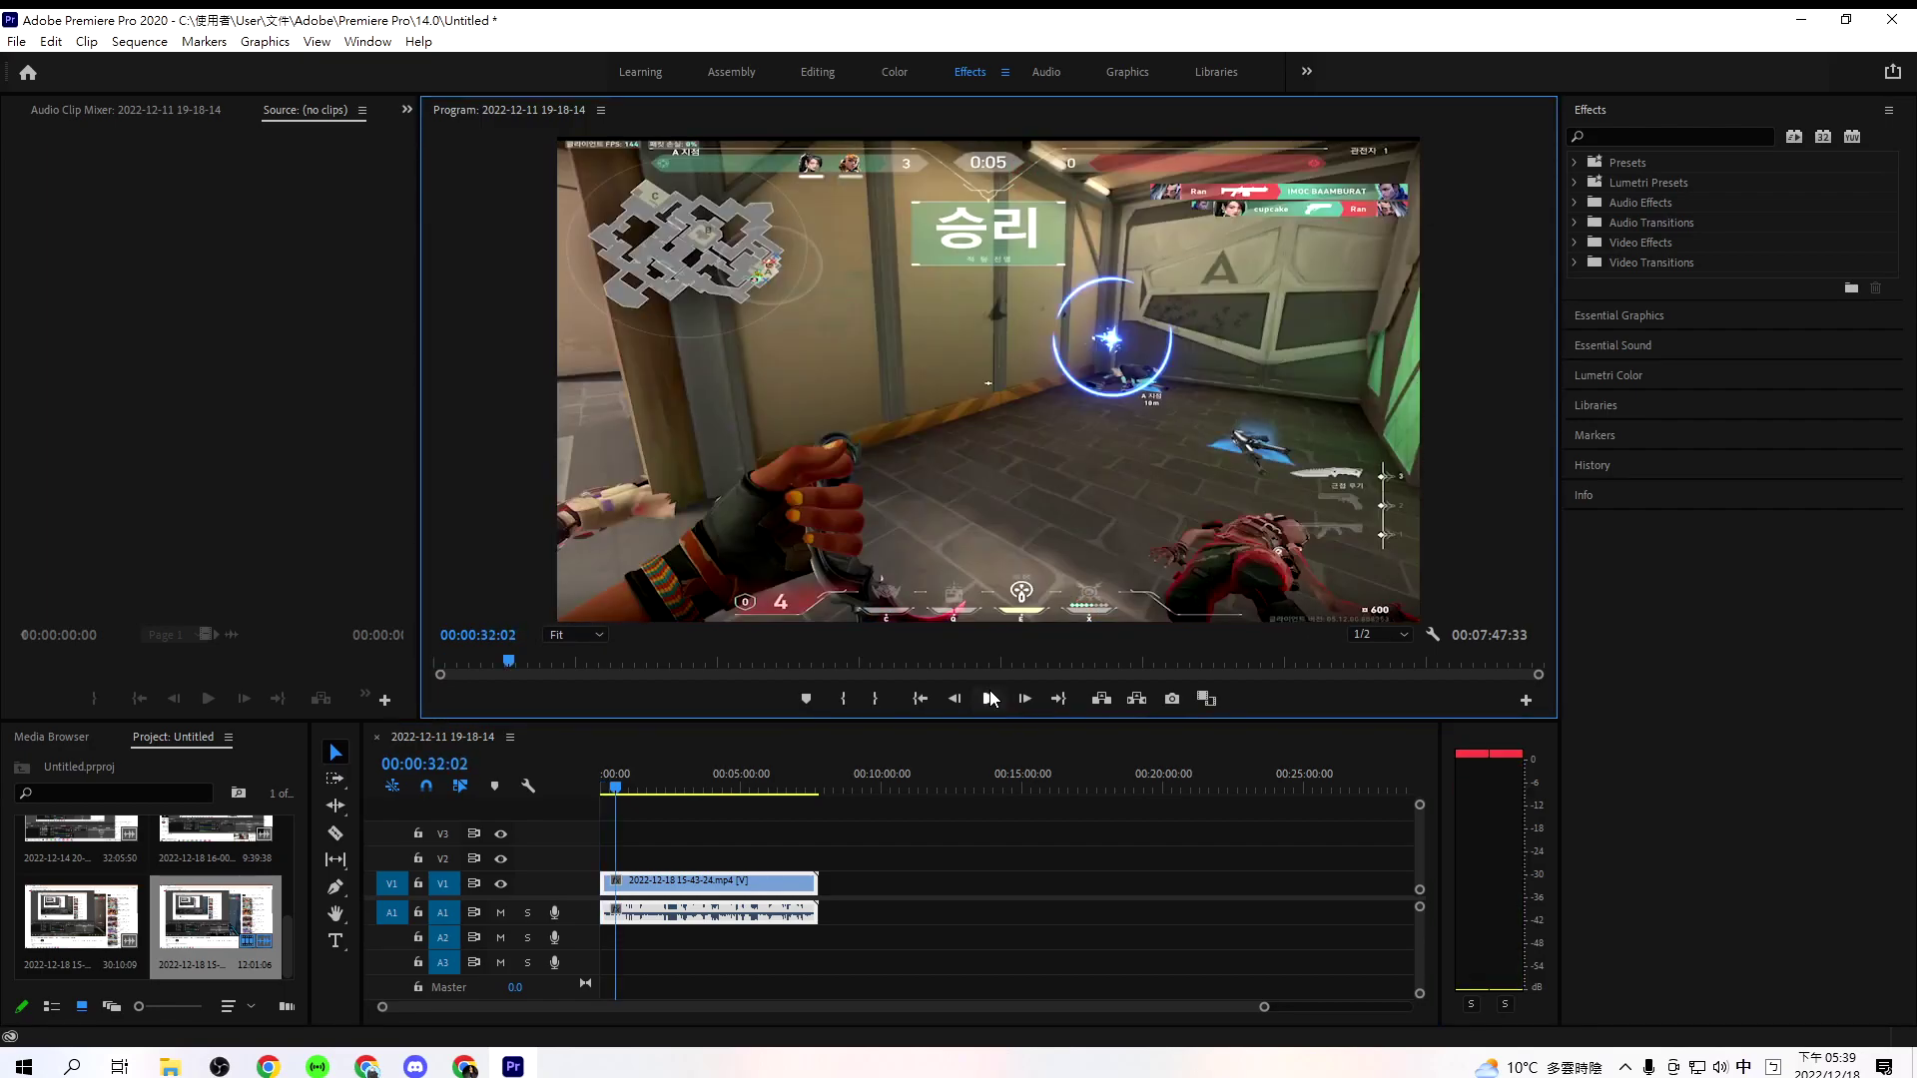
{"action": "left_click", "coordinate": [989, 699]}
- Cut the gameplay clip at 00:00:31:27 and delete everything after the cut
{"action": "left_click_drag", "start_coordinate": [1266, 1007], "coordinate": [870, 980]}
{"action": "left_click_drag", "start_coordinate": [994, 784], "coordinate": [953, 790]}
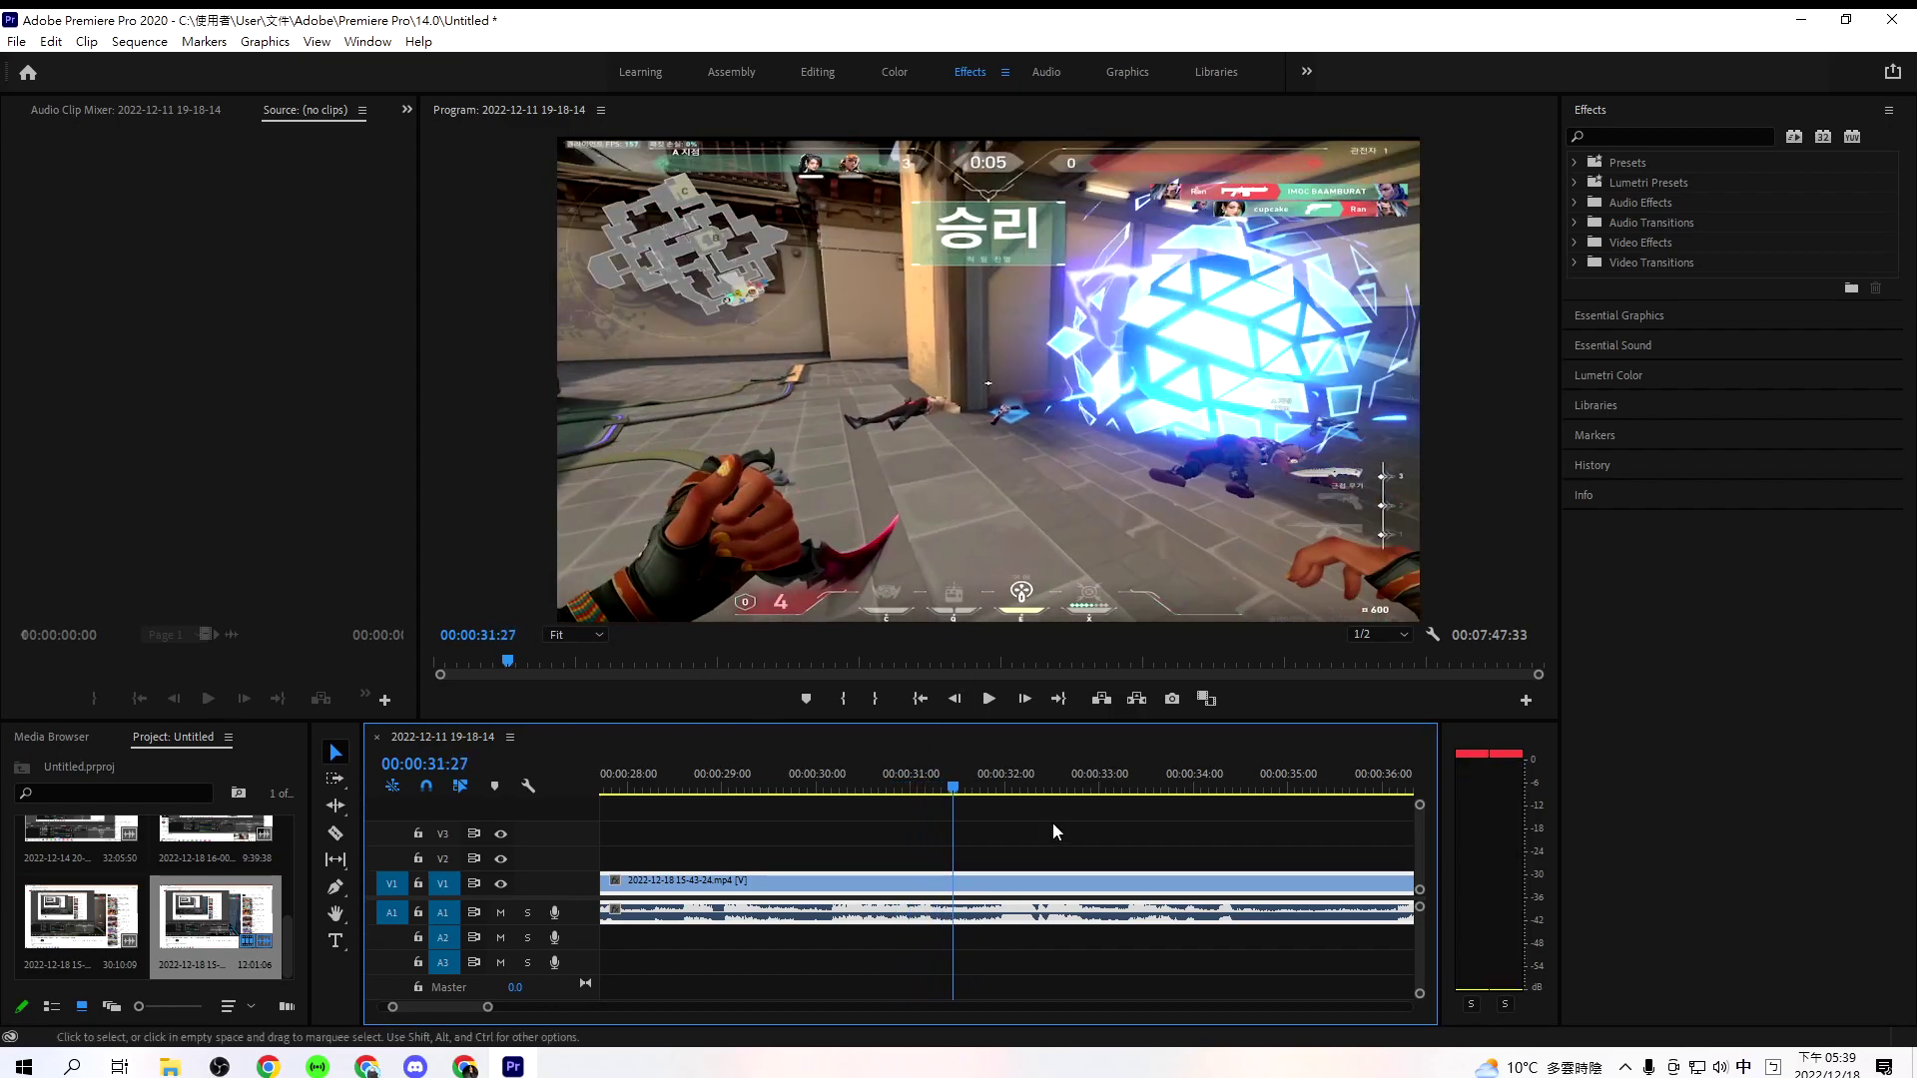
{"action": "key", "text": "ctrl+k"}
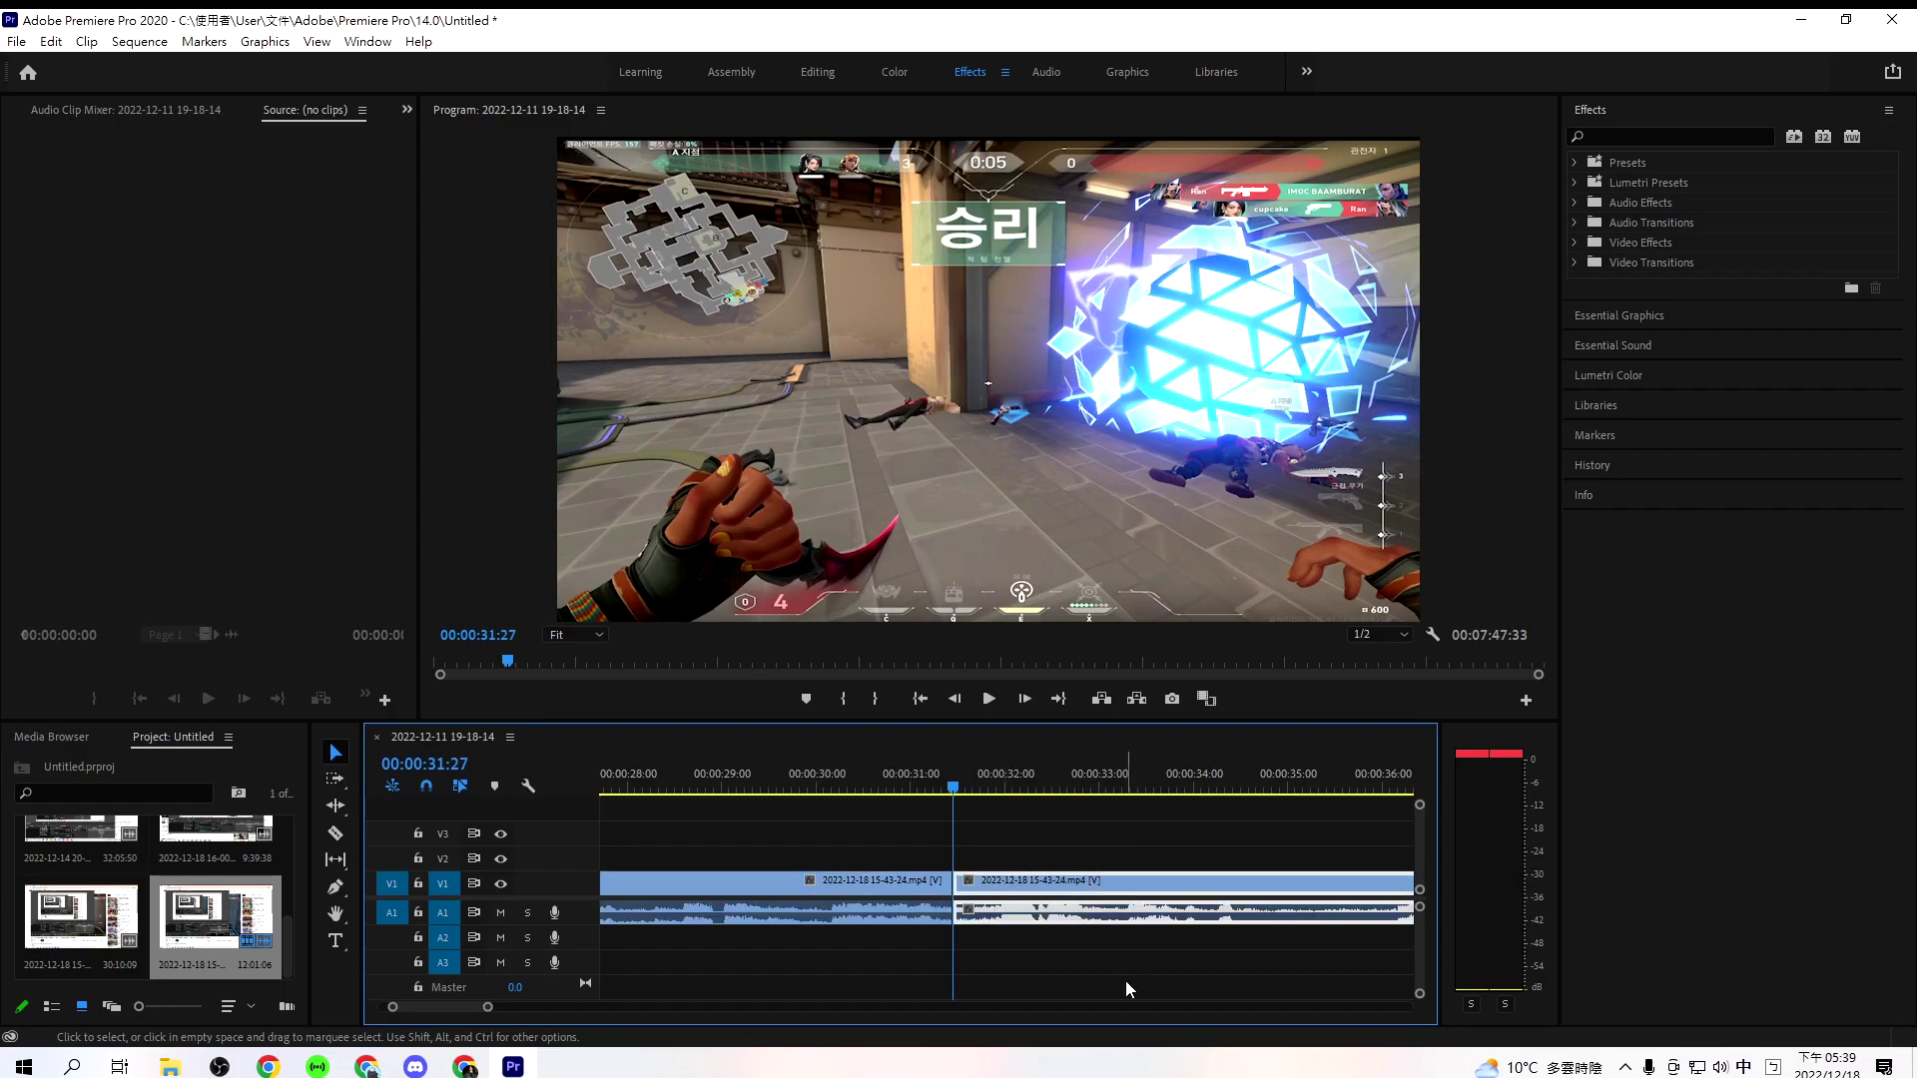
{"action": "key", "text": "Delete"}
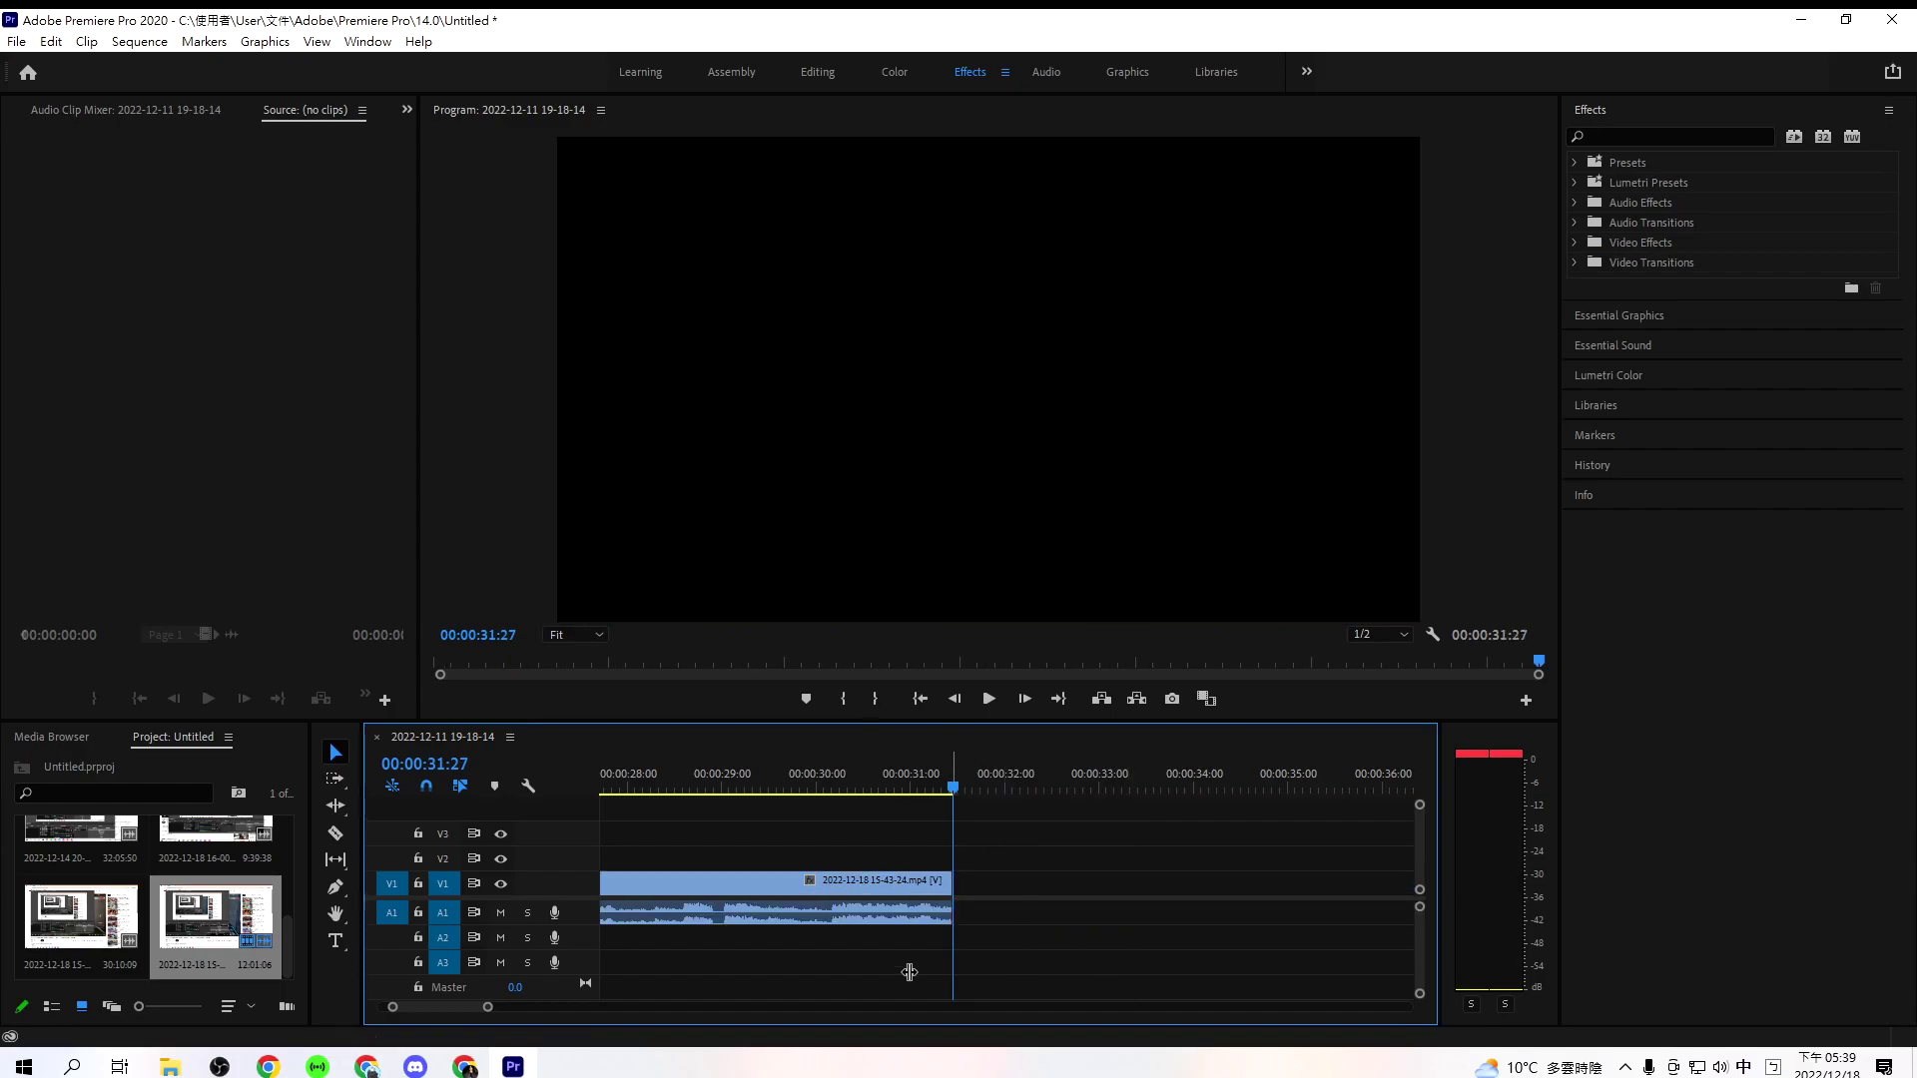
- Export the clip's last frame at 00:00:31:26 as a PNG still with the default name
{"action": "left_click_drag", "start_coordinate": [485, 1014], "coordinate": [408, 1012]}
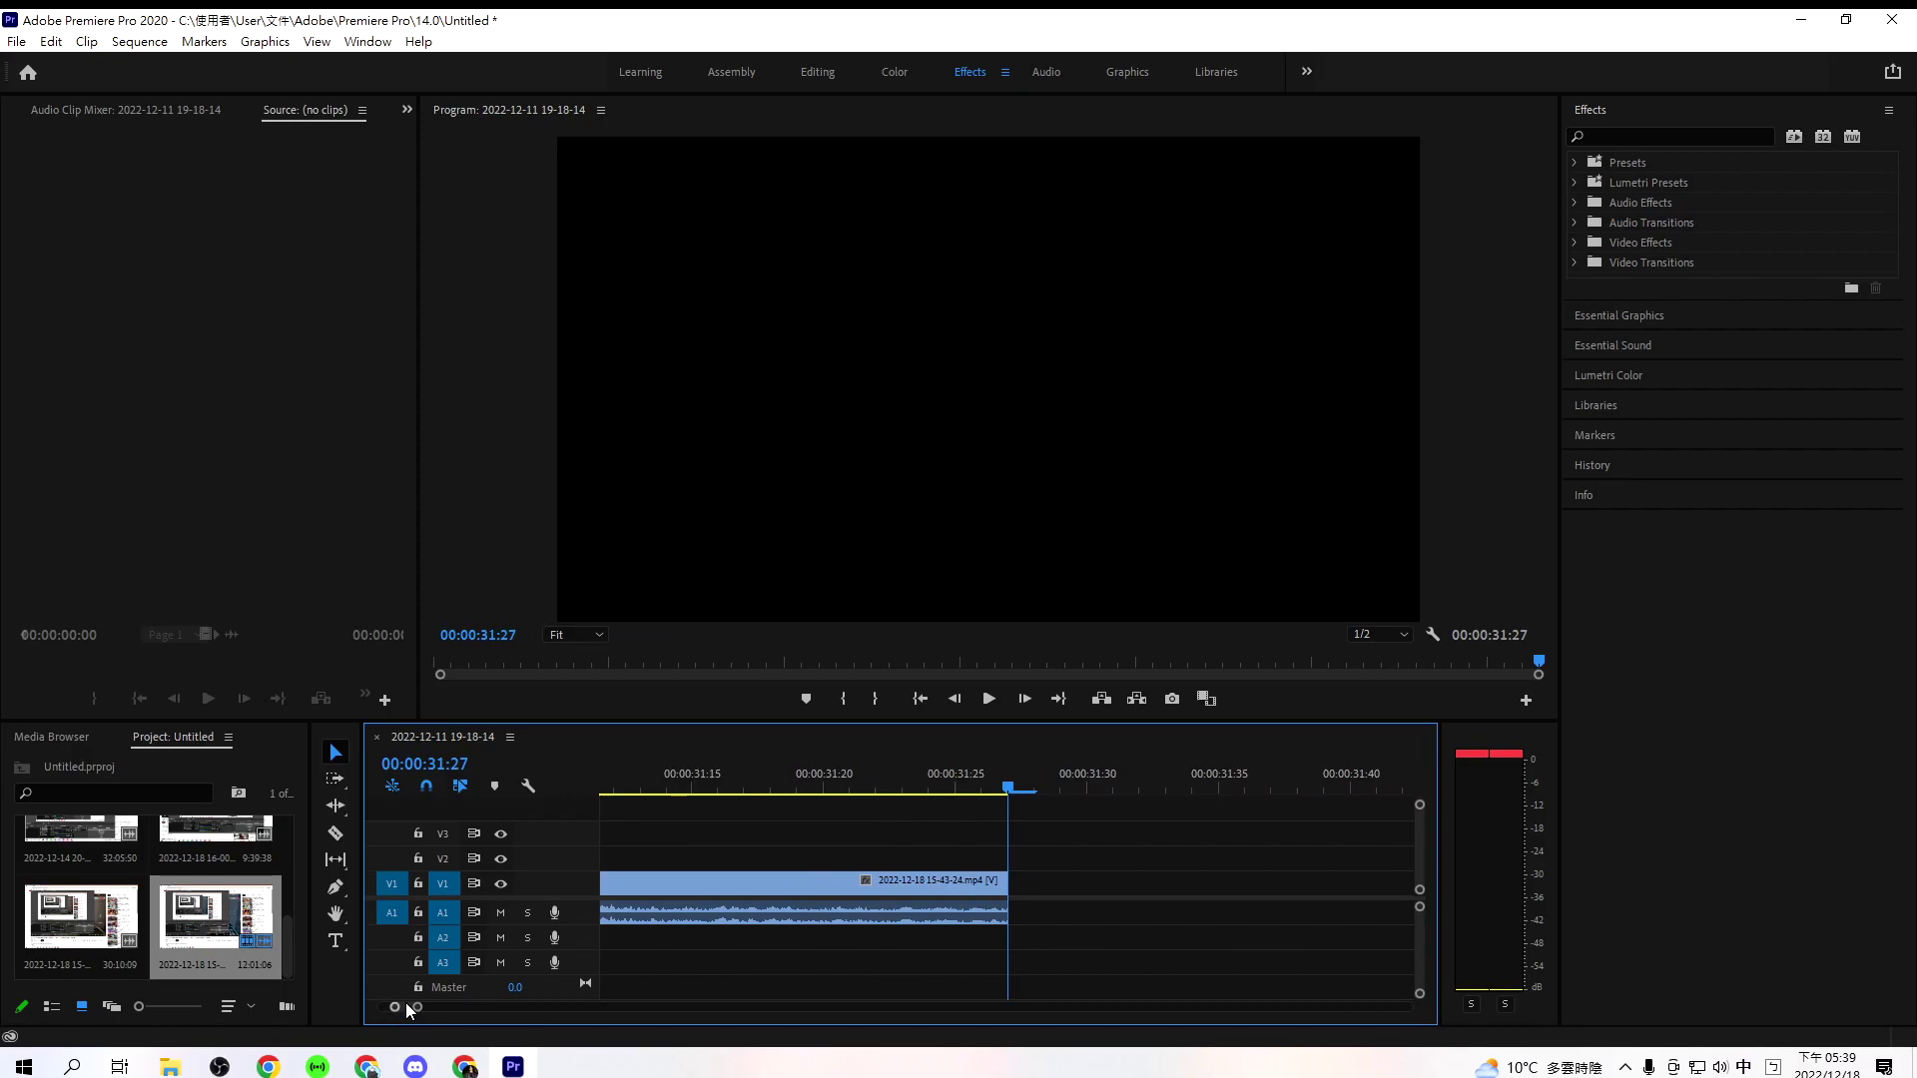
{"action": "left_click", "coordinate": [991, 792]}
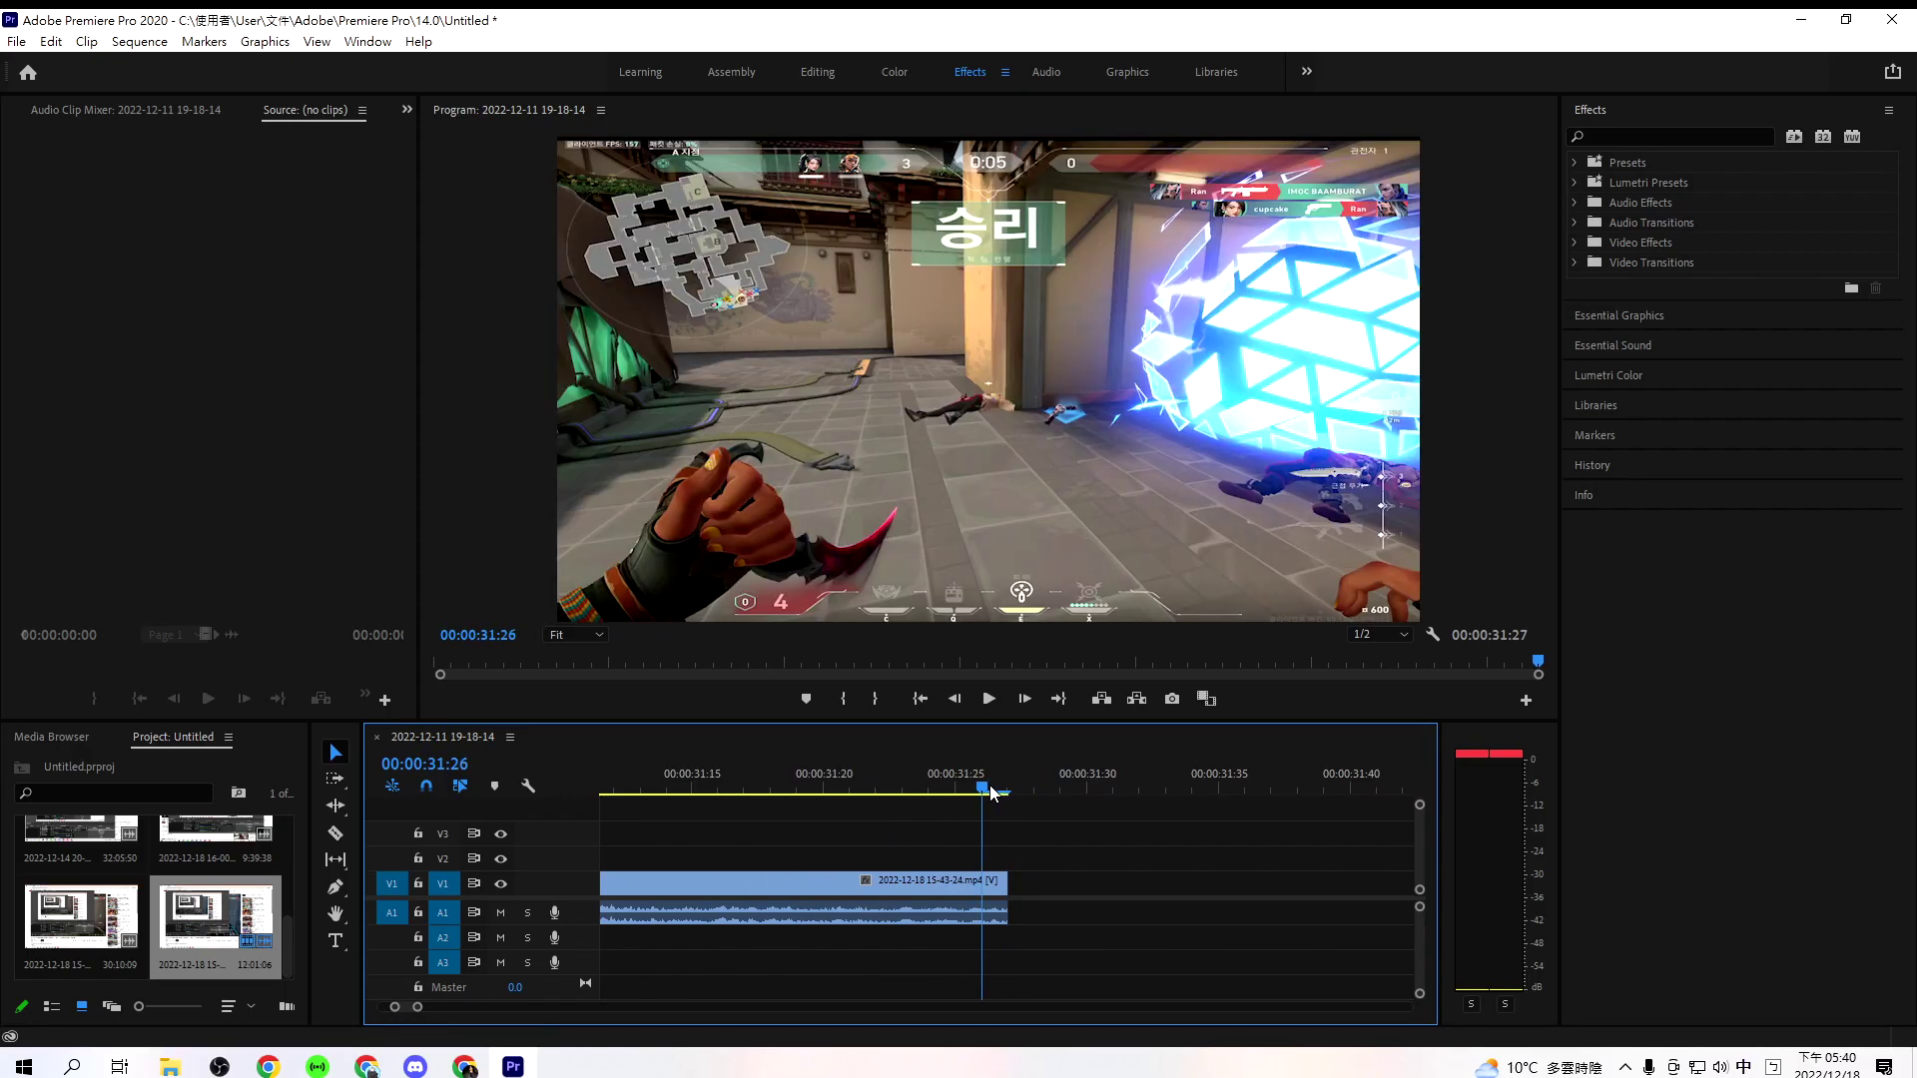
{"action": "left_click", "coordinate": [1172, 699]}
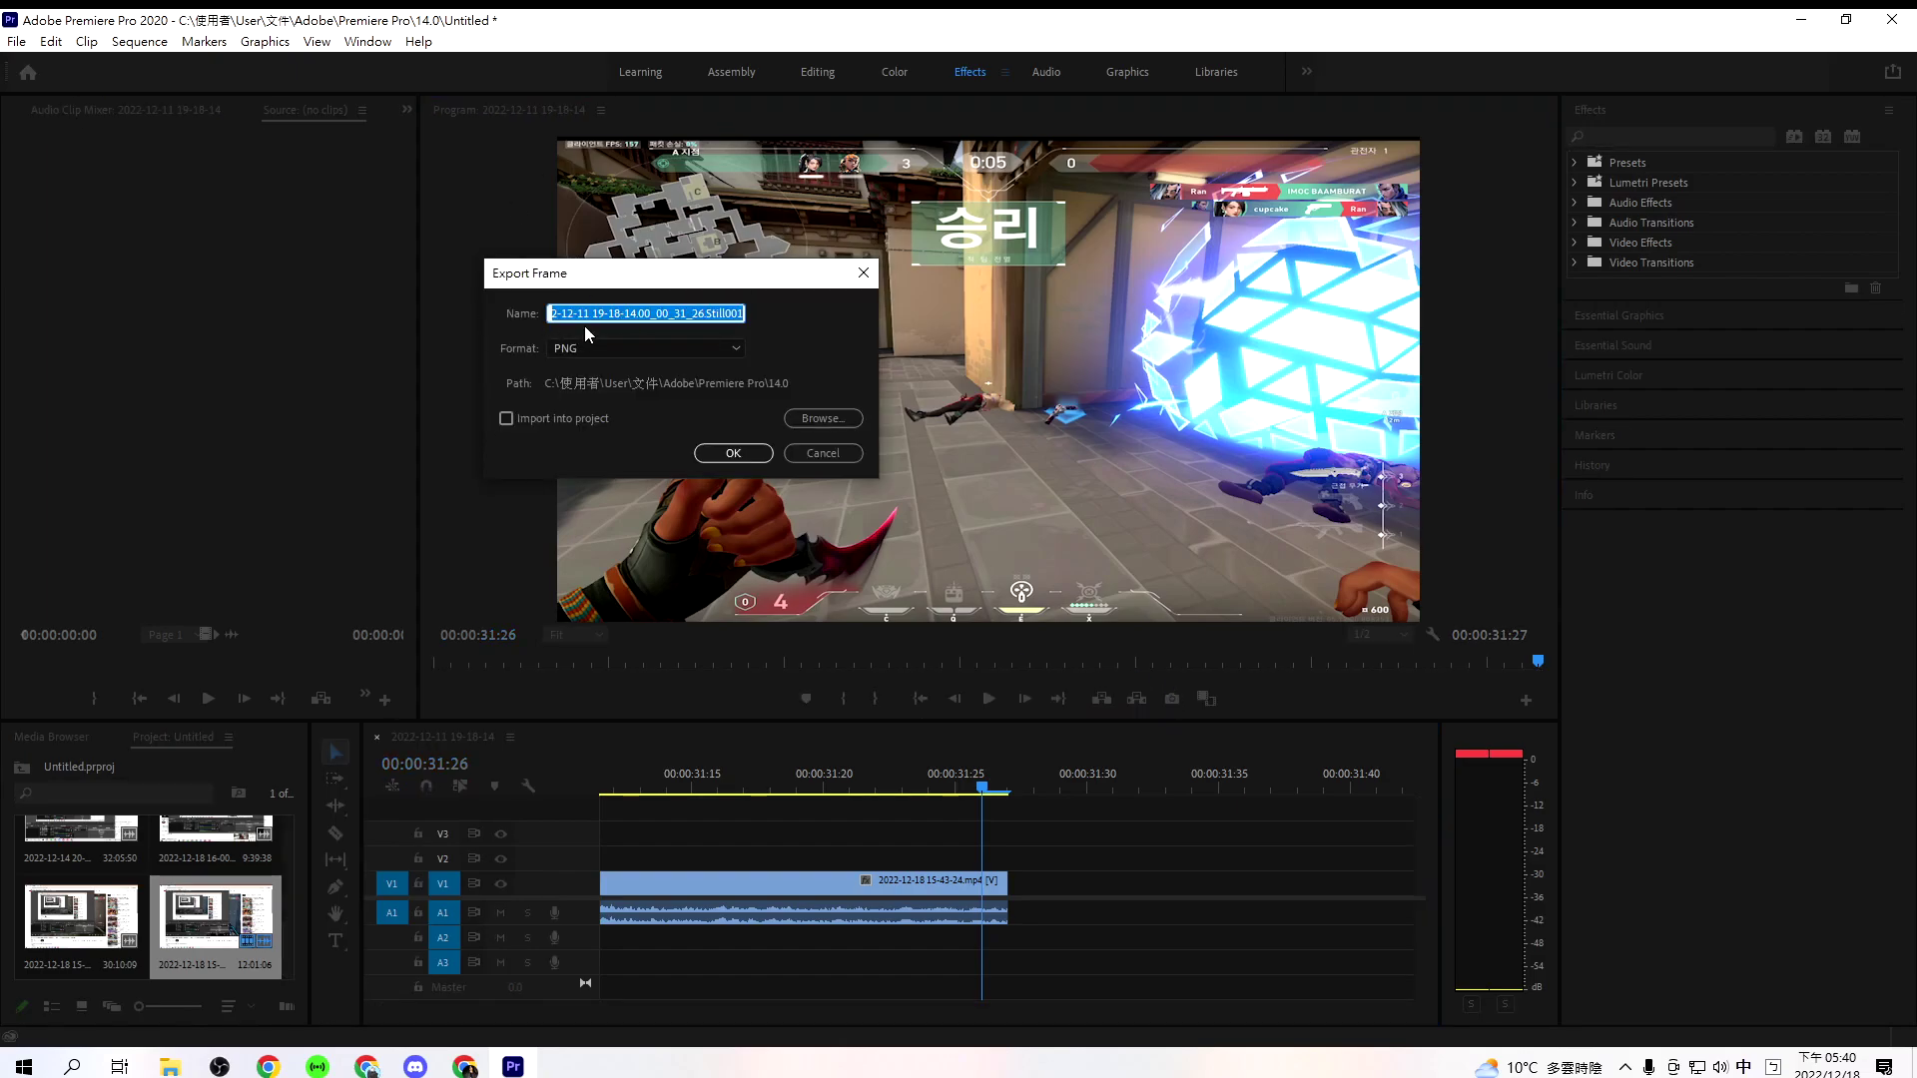
{"action": "left_click", "coordinate": [734, 454]}
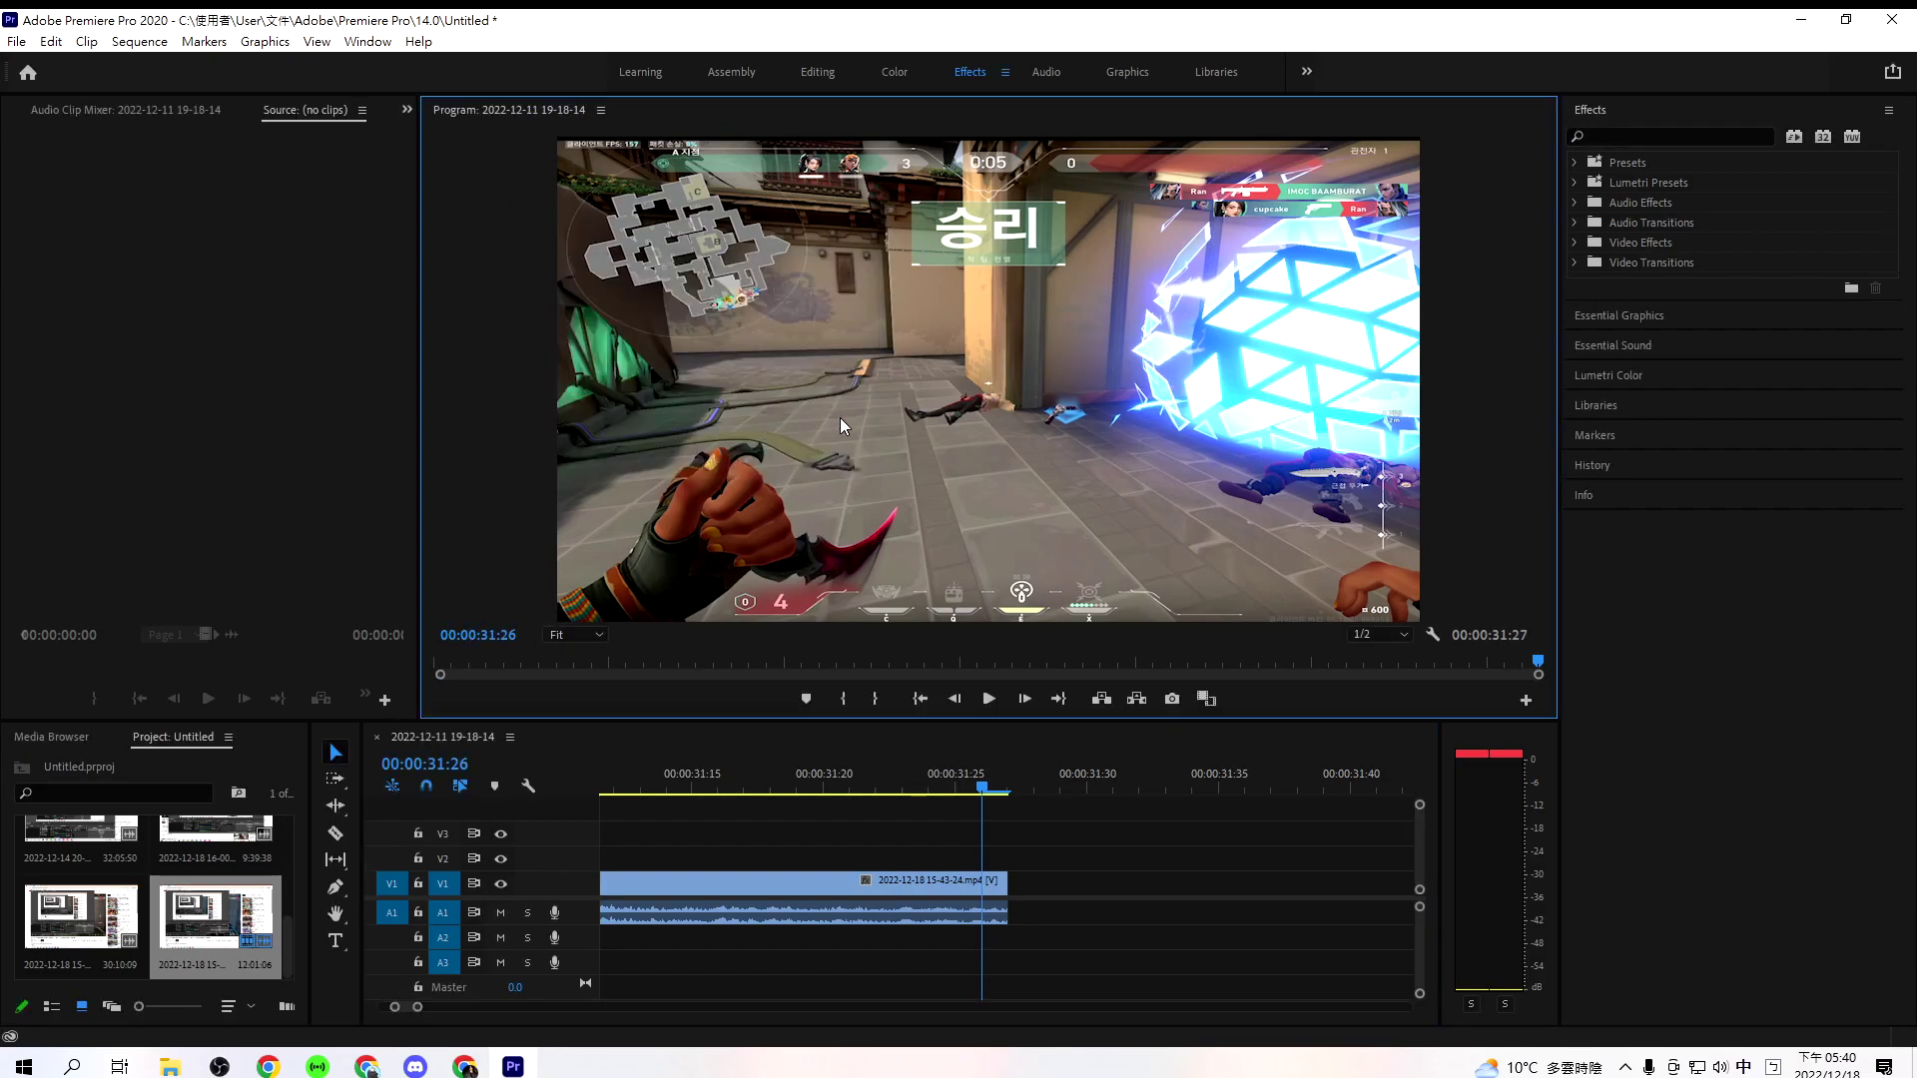
{"action": "key", "text": "ctrl+i"}
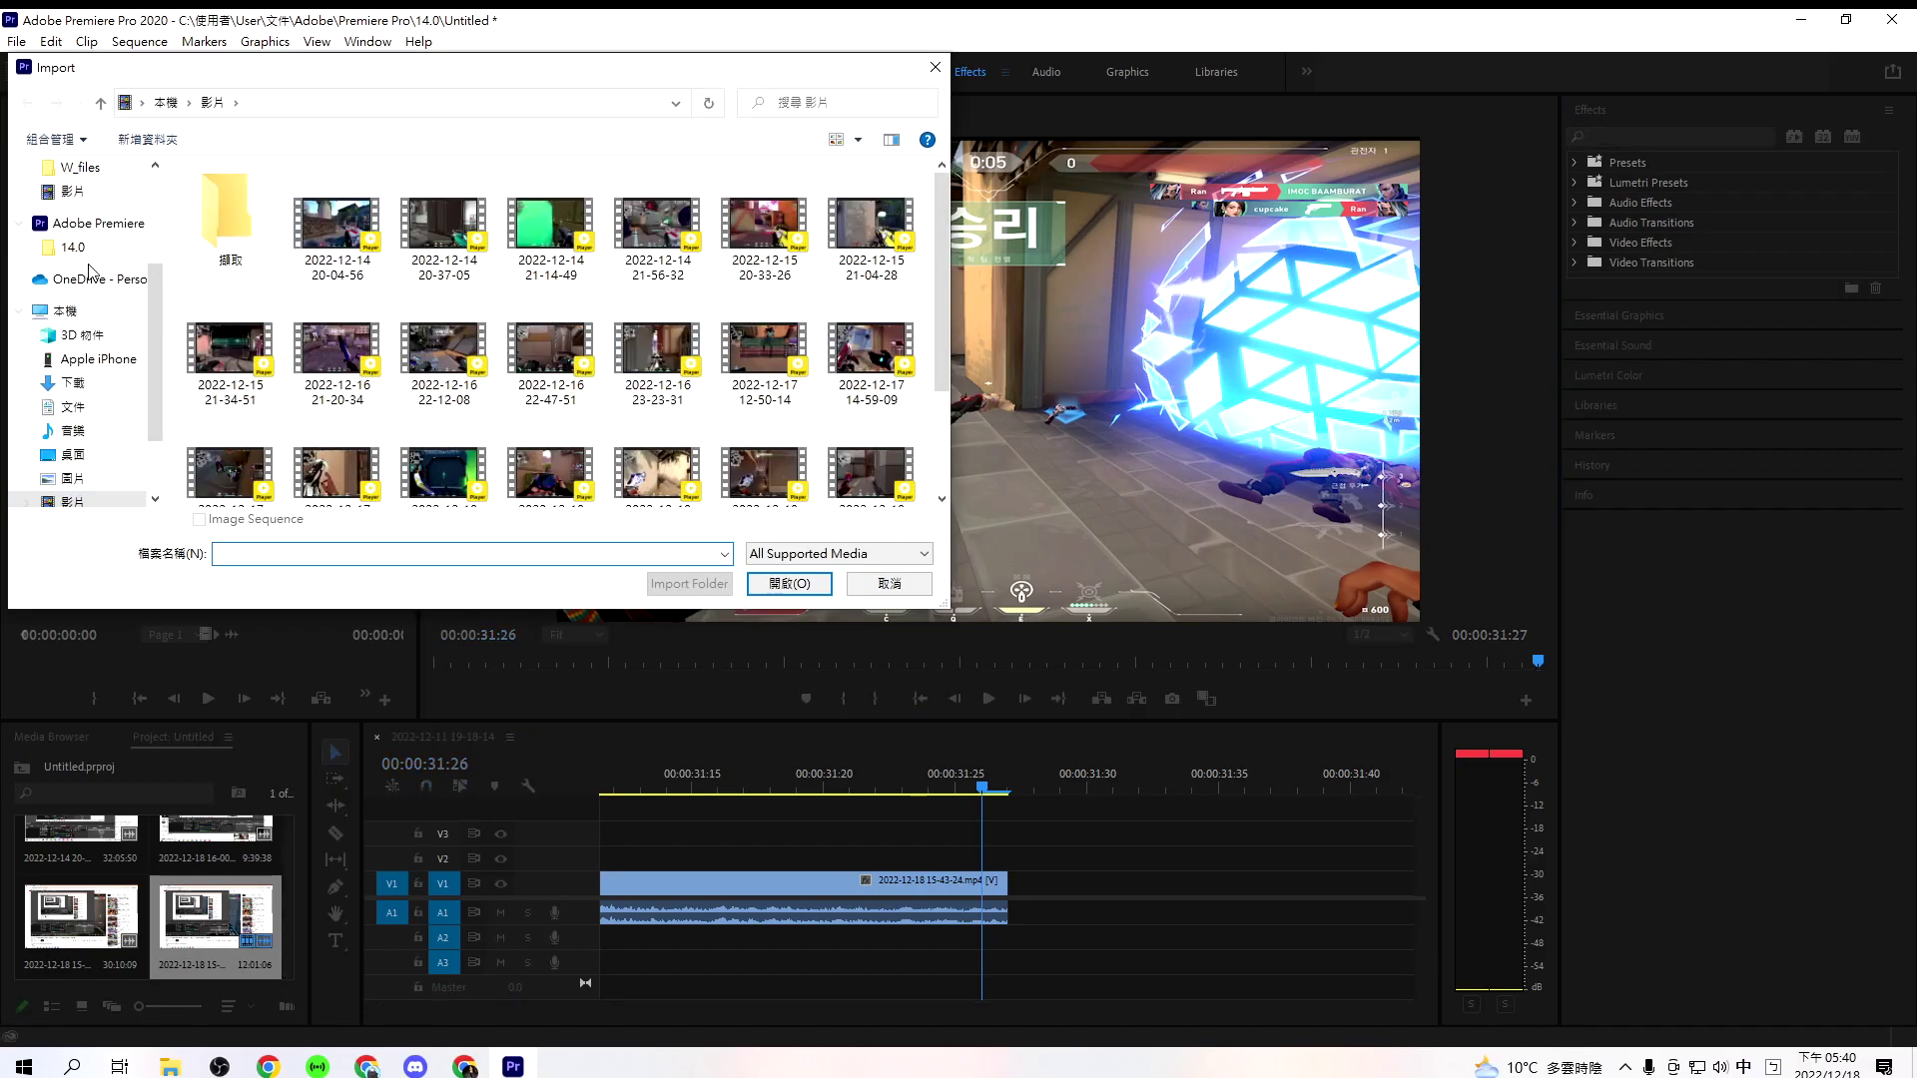
{"action": "left_click", "coordinate": [72, 247]}
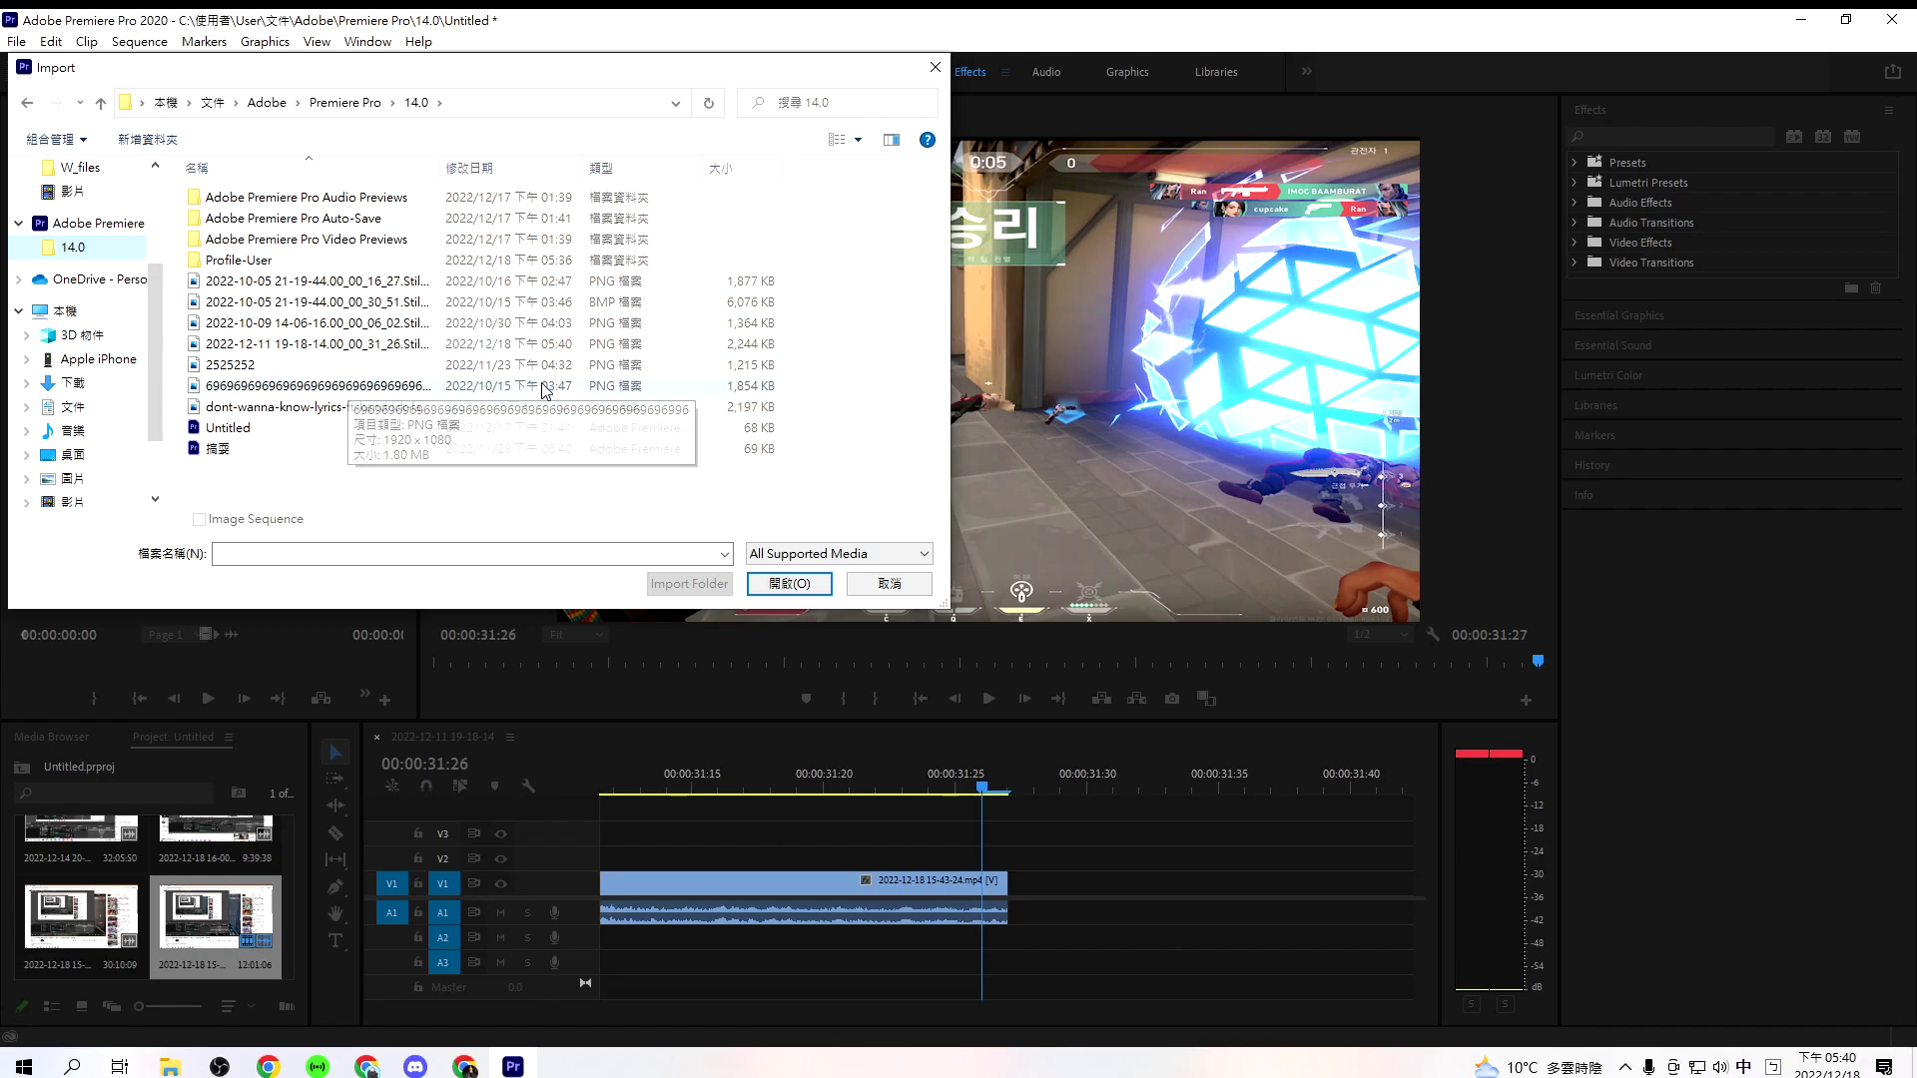
{"action": "double_click", "coordinate": [548, 347]}
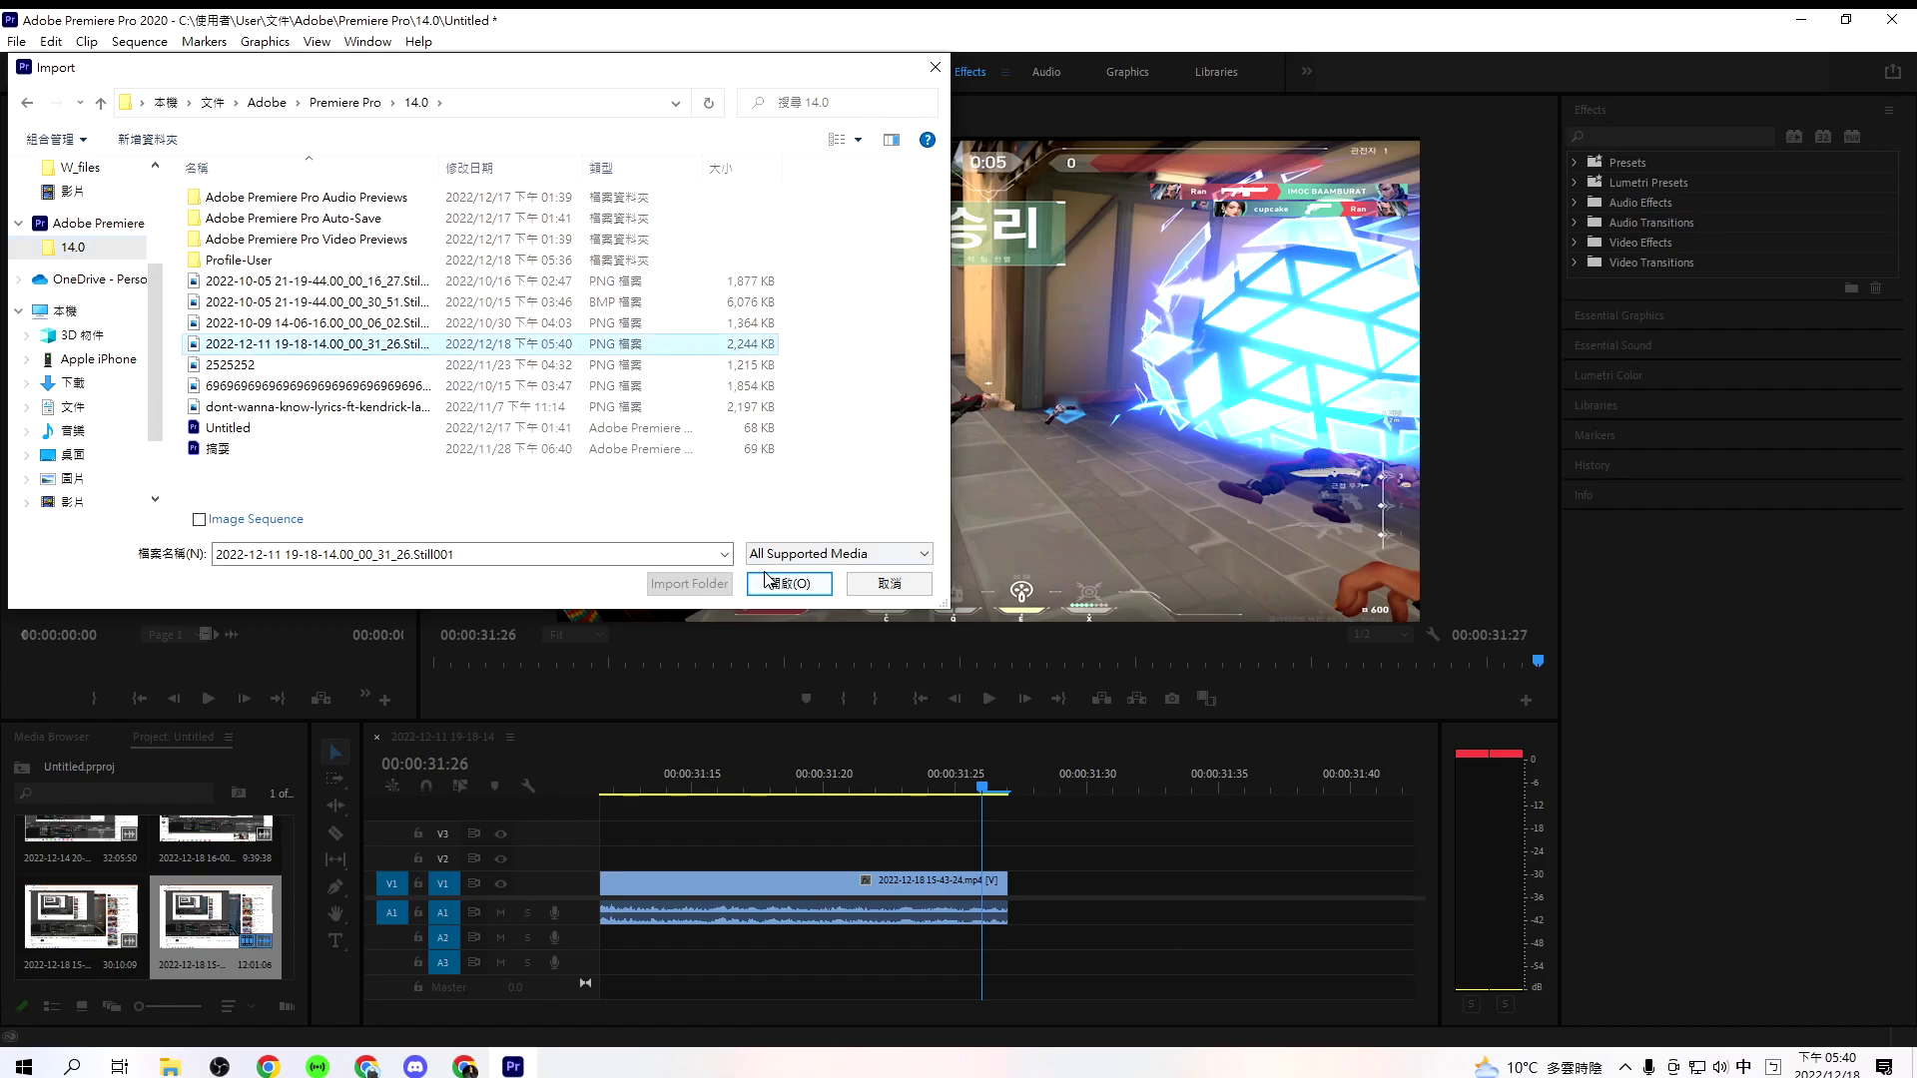
- Place the still on V1 directly after the gameplay clip and duplicate it onto V2 right above
{"action": "left_click_drag", "start_coordinate": [85, 927], "coordinate": [1004, 878]}
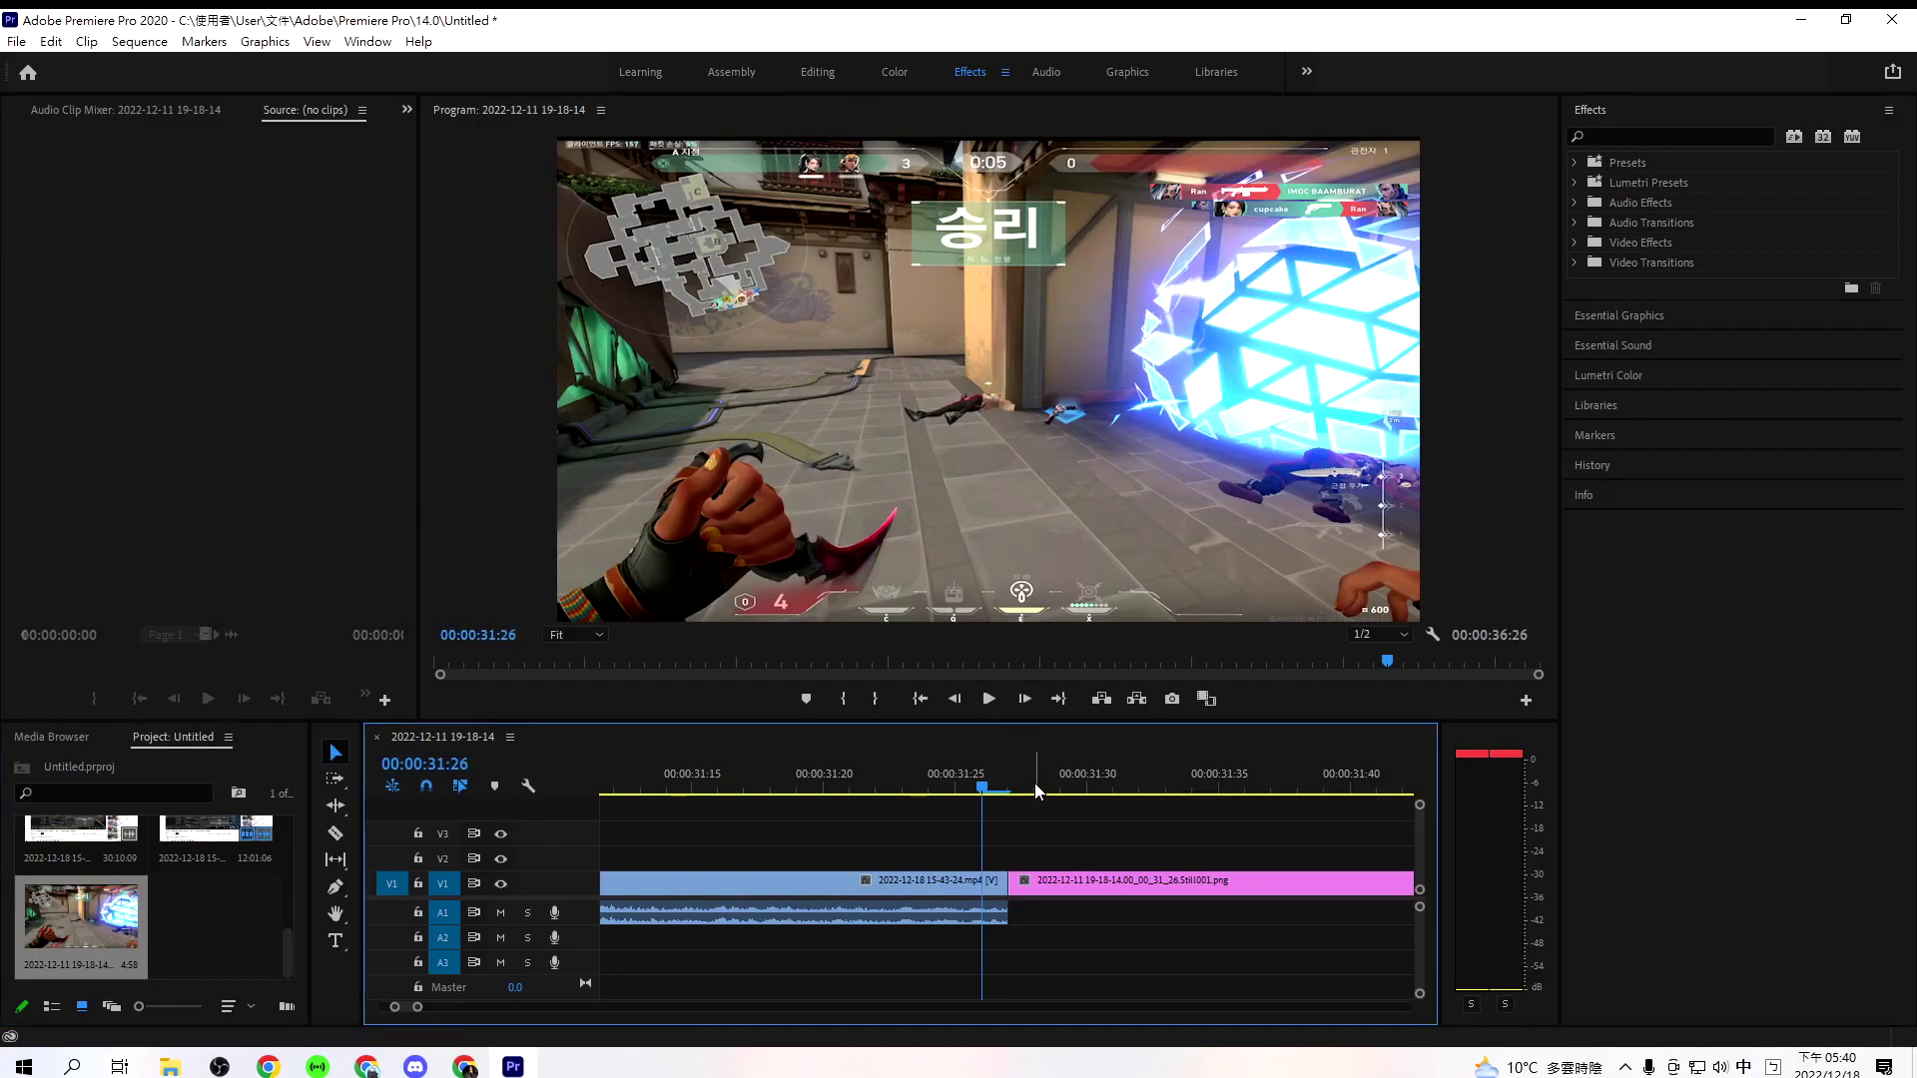
{"action": "left_click", "coordinate": [1007, 788]}
{"action": "left_click_drag", "start_coordinate": [1079, 883], "coordinate": [1080, 851]}
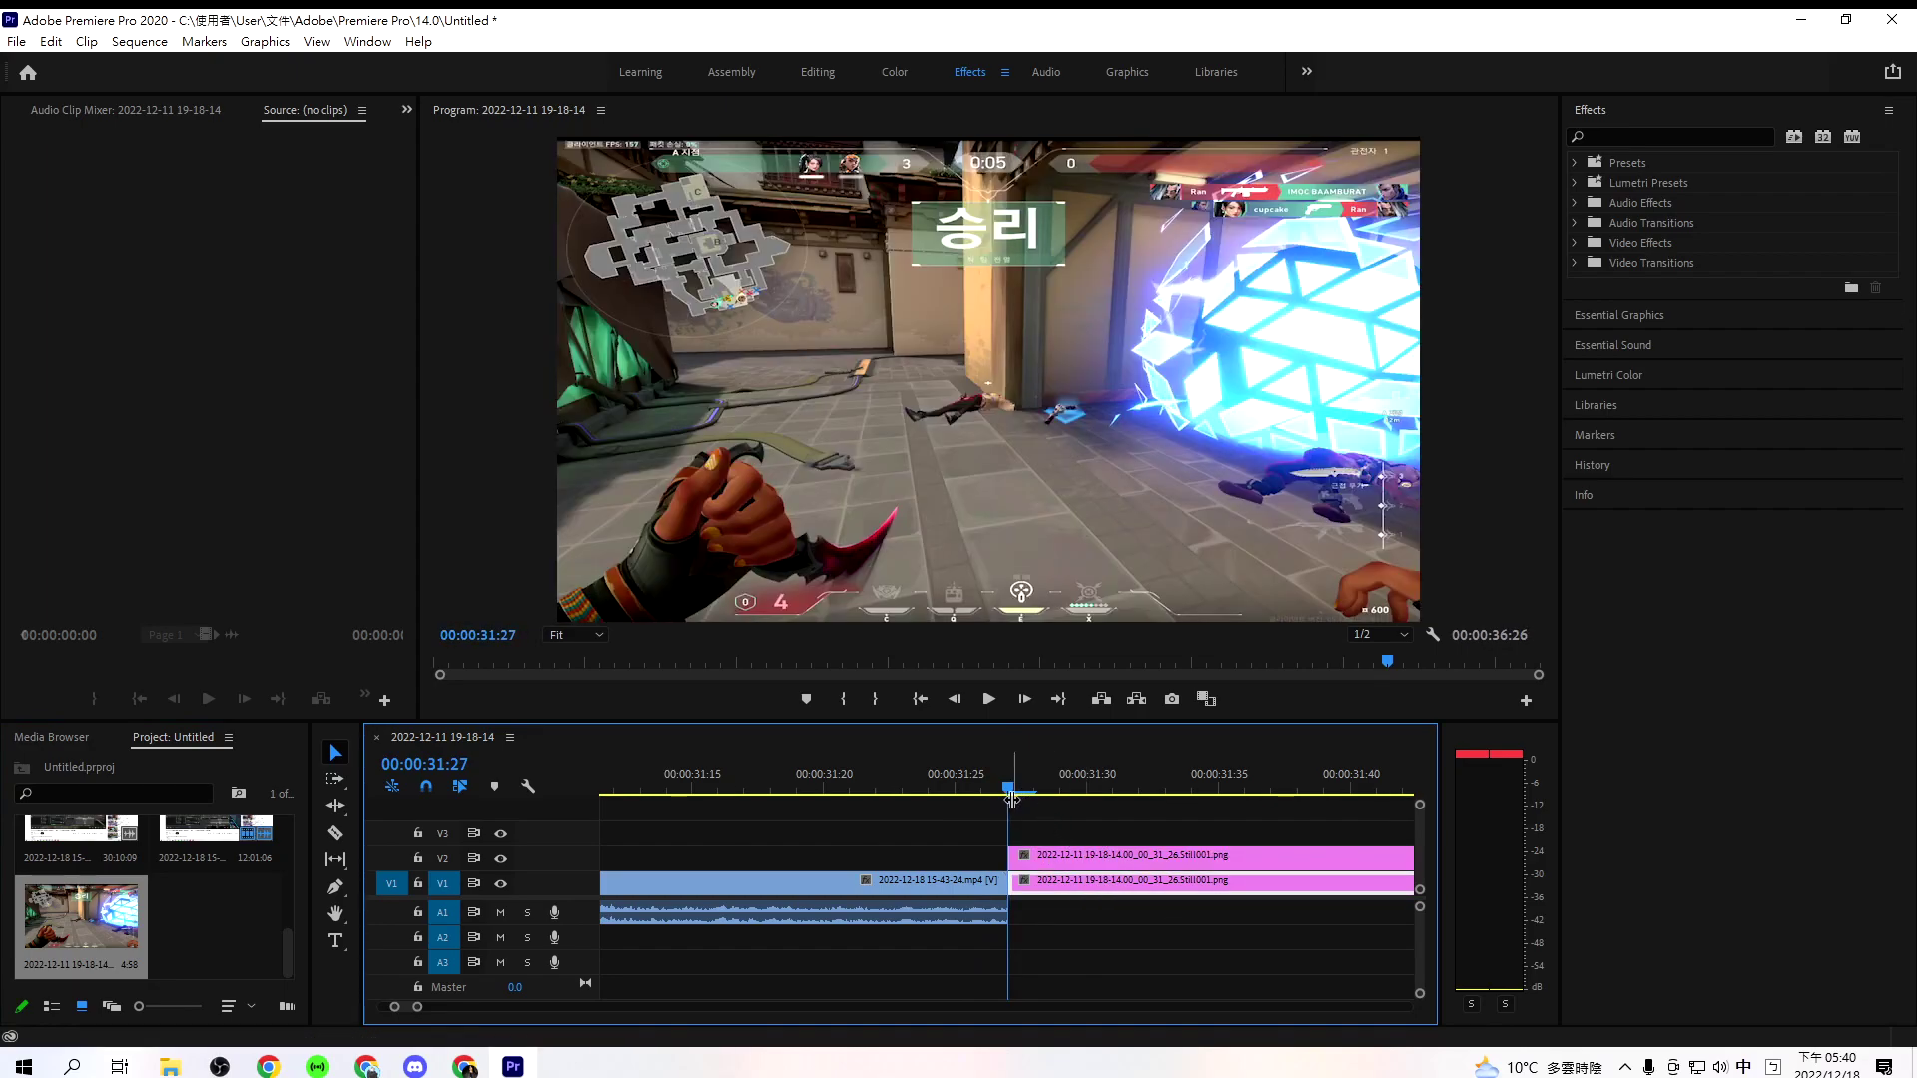
{"action": "left_click_drag", "start_coordinate": [1007, 787], "coordinate": [1334, 895]}
{"action": "left_click", "coordinate": [1288, 833]}
{"action": "key", "text": "ctrl+k"}
{"action": "left_click_drag", "start_coordinate": [1293, 825], "coordinate": [1326, 930]}
{"action": "key", "text": "Delete"}
{"action": "left_click", "coordinate": [1106, 795]}
{"action": "left_click_drag", "start_coordinate": [1105, 795], "coordinate": [1008, 799]}
{"action": "left_click_drag", "start_coordinate": [415, 1007], "coordinate": [371, 1004]}
{"action": "left_click_drag", "start_coordinate": [1148, 861], "coordinate": [1079, 877]}
{"action": "key", "text": "ctrl+z"}
{"action": "key", "text": "ctrl+z"}
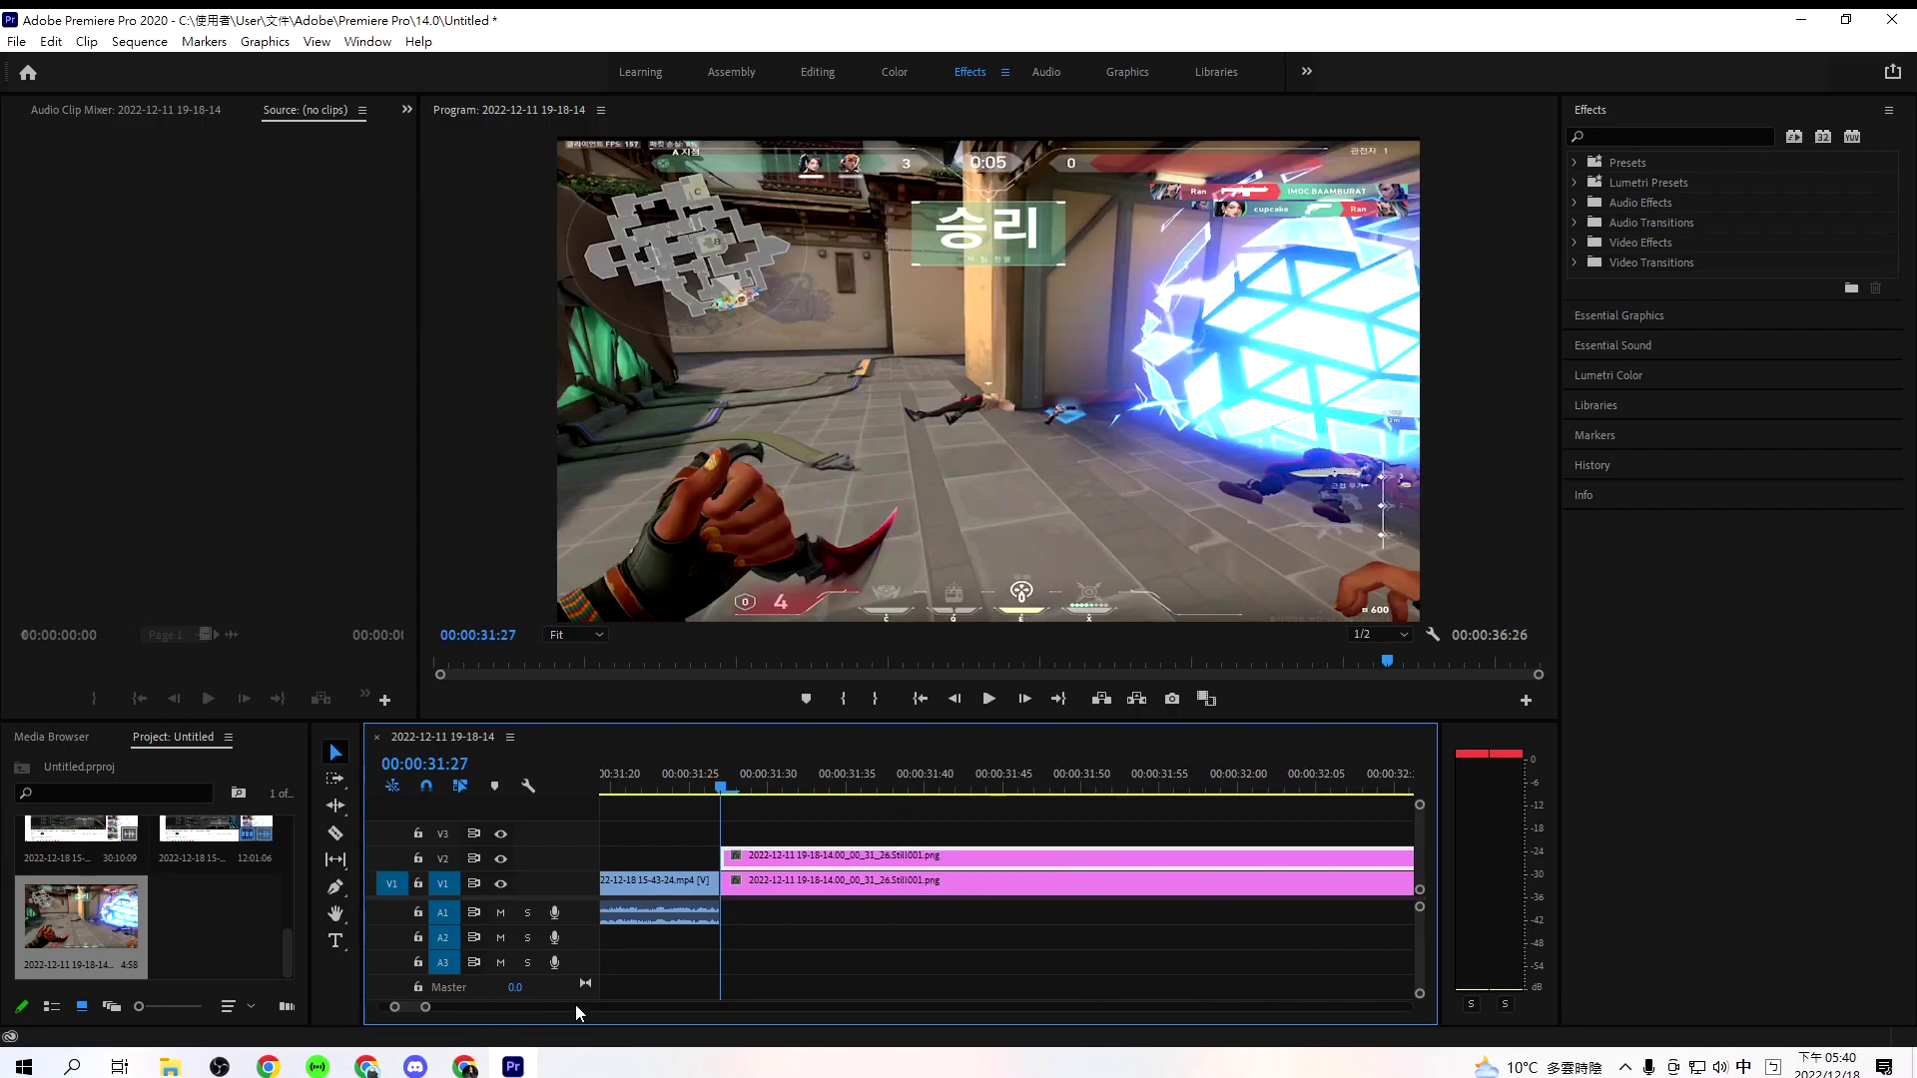
- Cut both stills on V1 and V2 at 00:00:34:55 and delete the parts after the cut
{"action": "left_click_drag", "start_coordinate": [426, 1007], "coordinate": [496, 1011]}
{"action": "left_click_drag", "start_coordinate": [1036, 783], "coordinate": [1064, 897]}
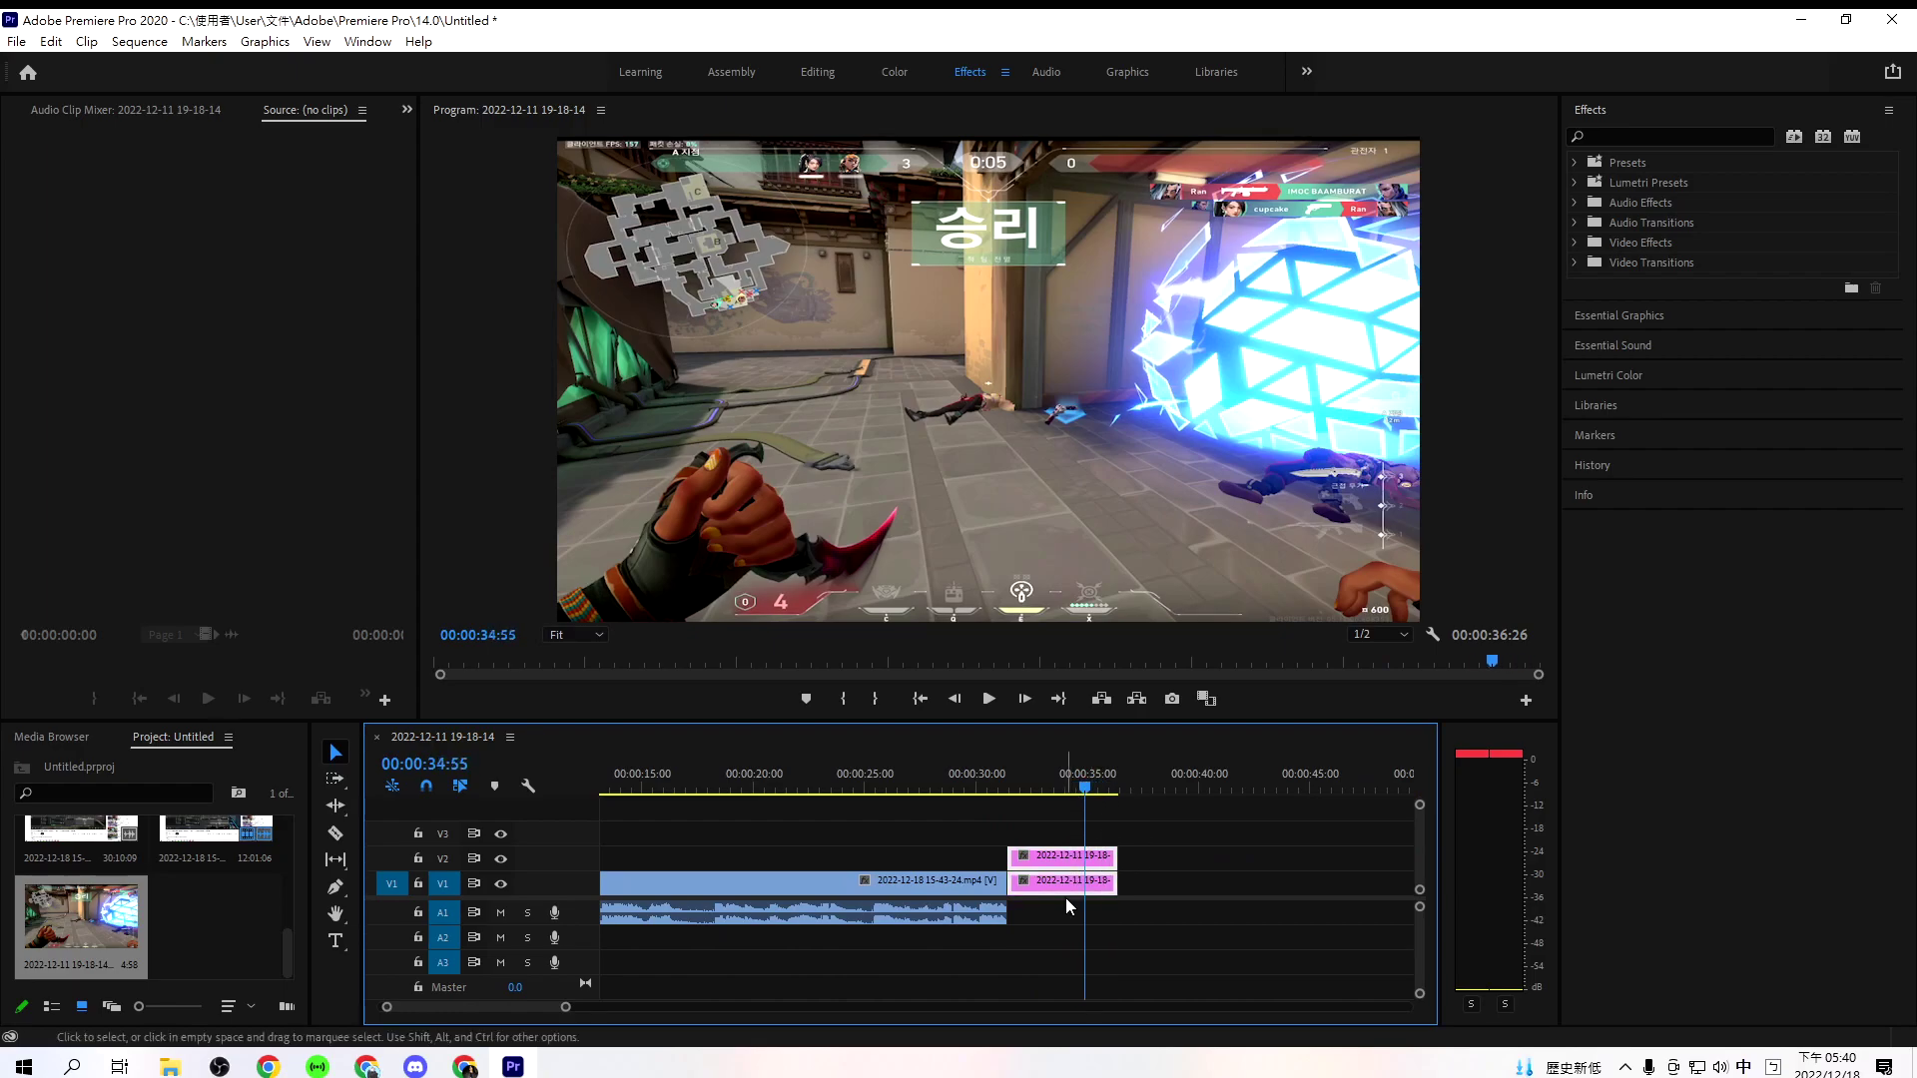
{"action": "key", "text": "ctrl+k"}
{"action": "left_click_drag", "start_coordinate": [1177, 843], "coordinate": [1088, 899]}
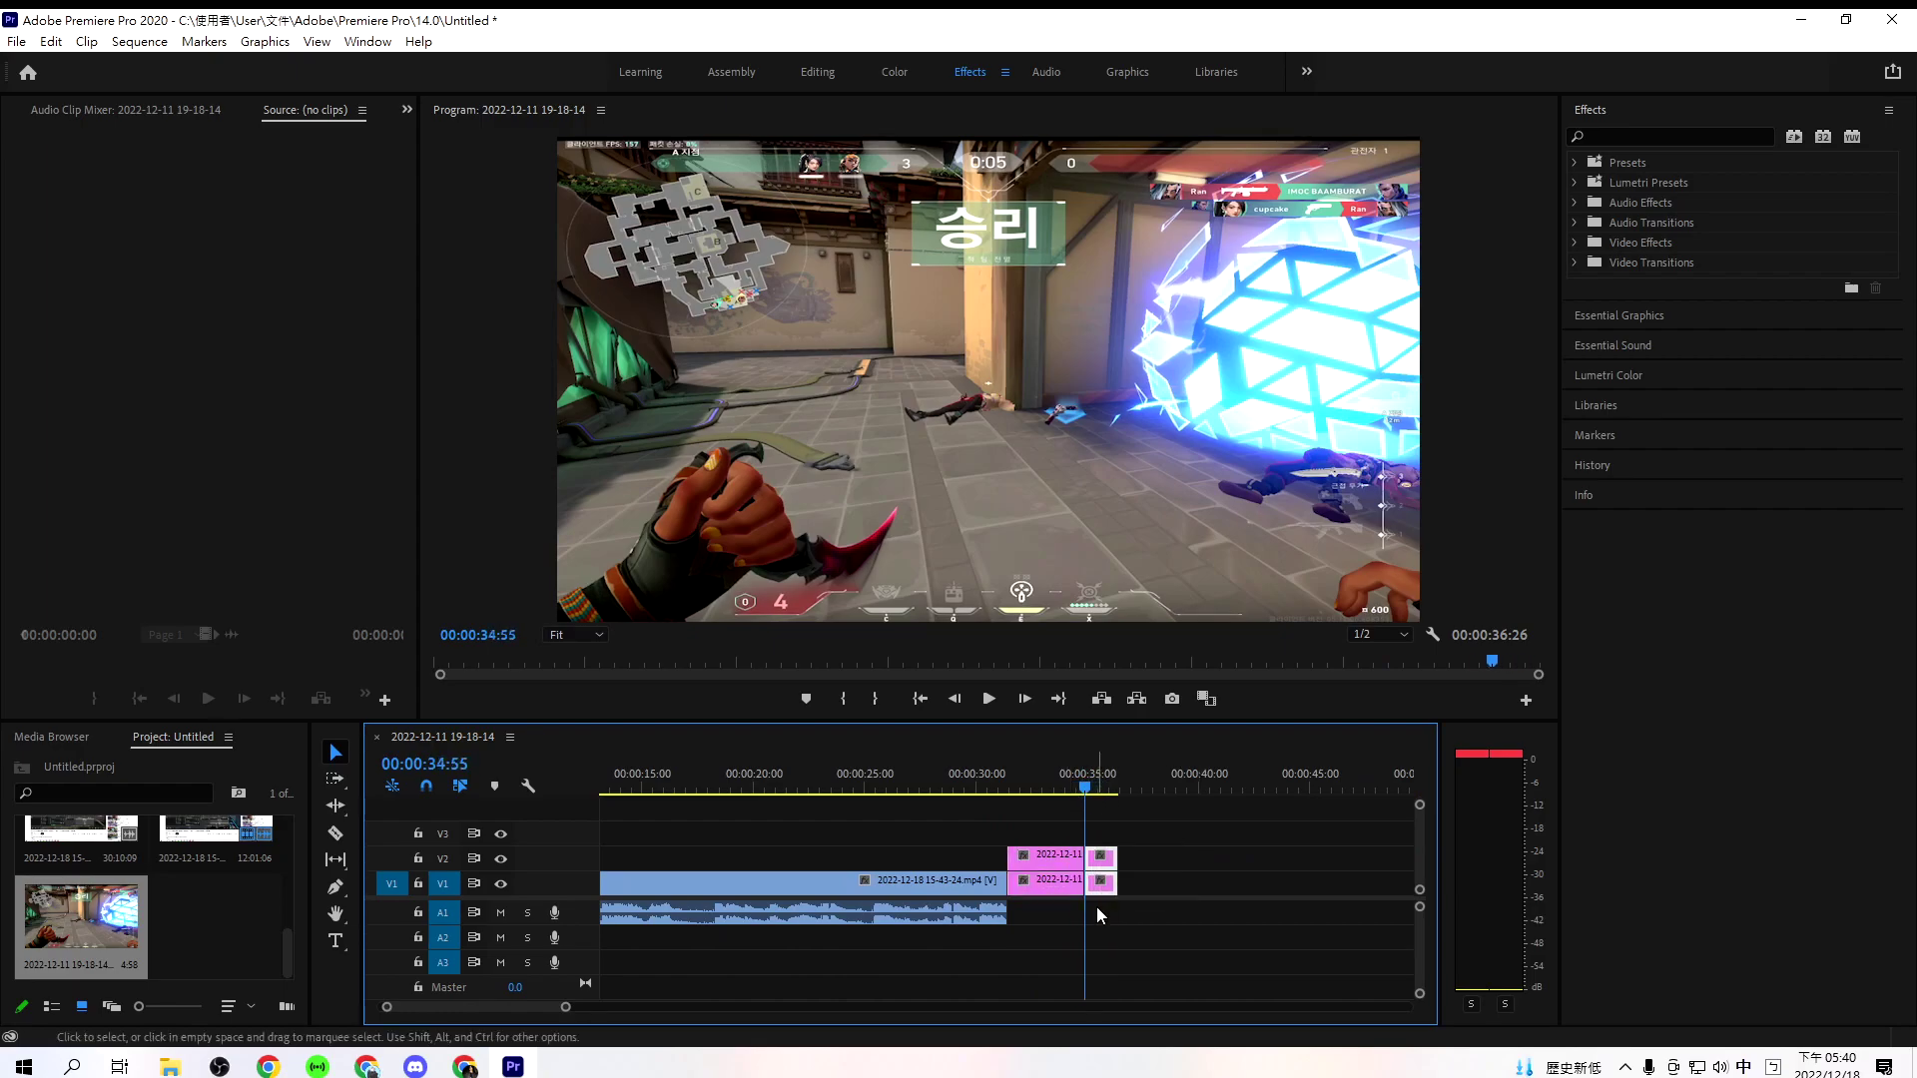
{"action": "key", "text": "Delete"}
- Select the V2 still with the playhead at 00:00:31:34 and add a free-draw opacity mask in the Editing workspace
{"action": "left_click", "coordinate": [996, 789]}
{"action": "left_click_drag", "start_coordinate": [998, 794], "coordinate": [1008, 792]}
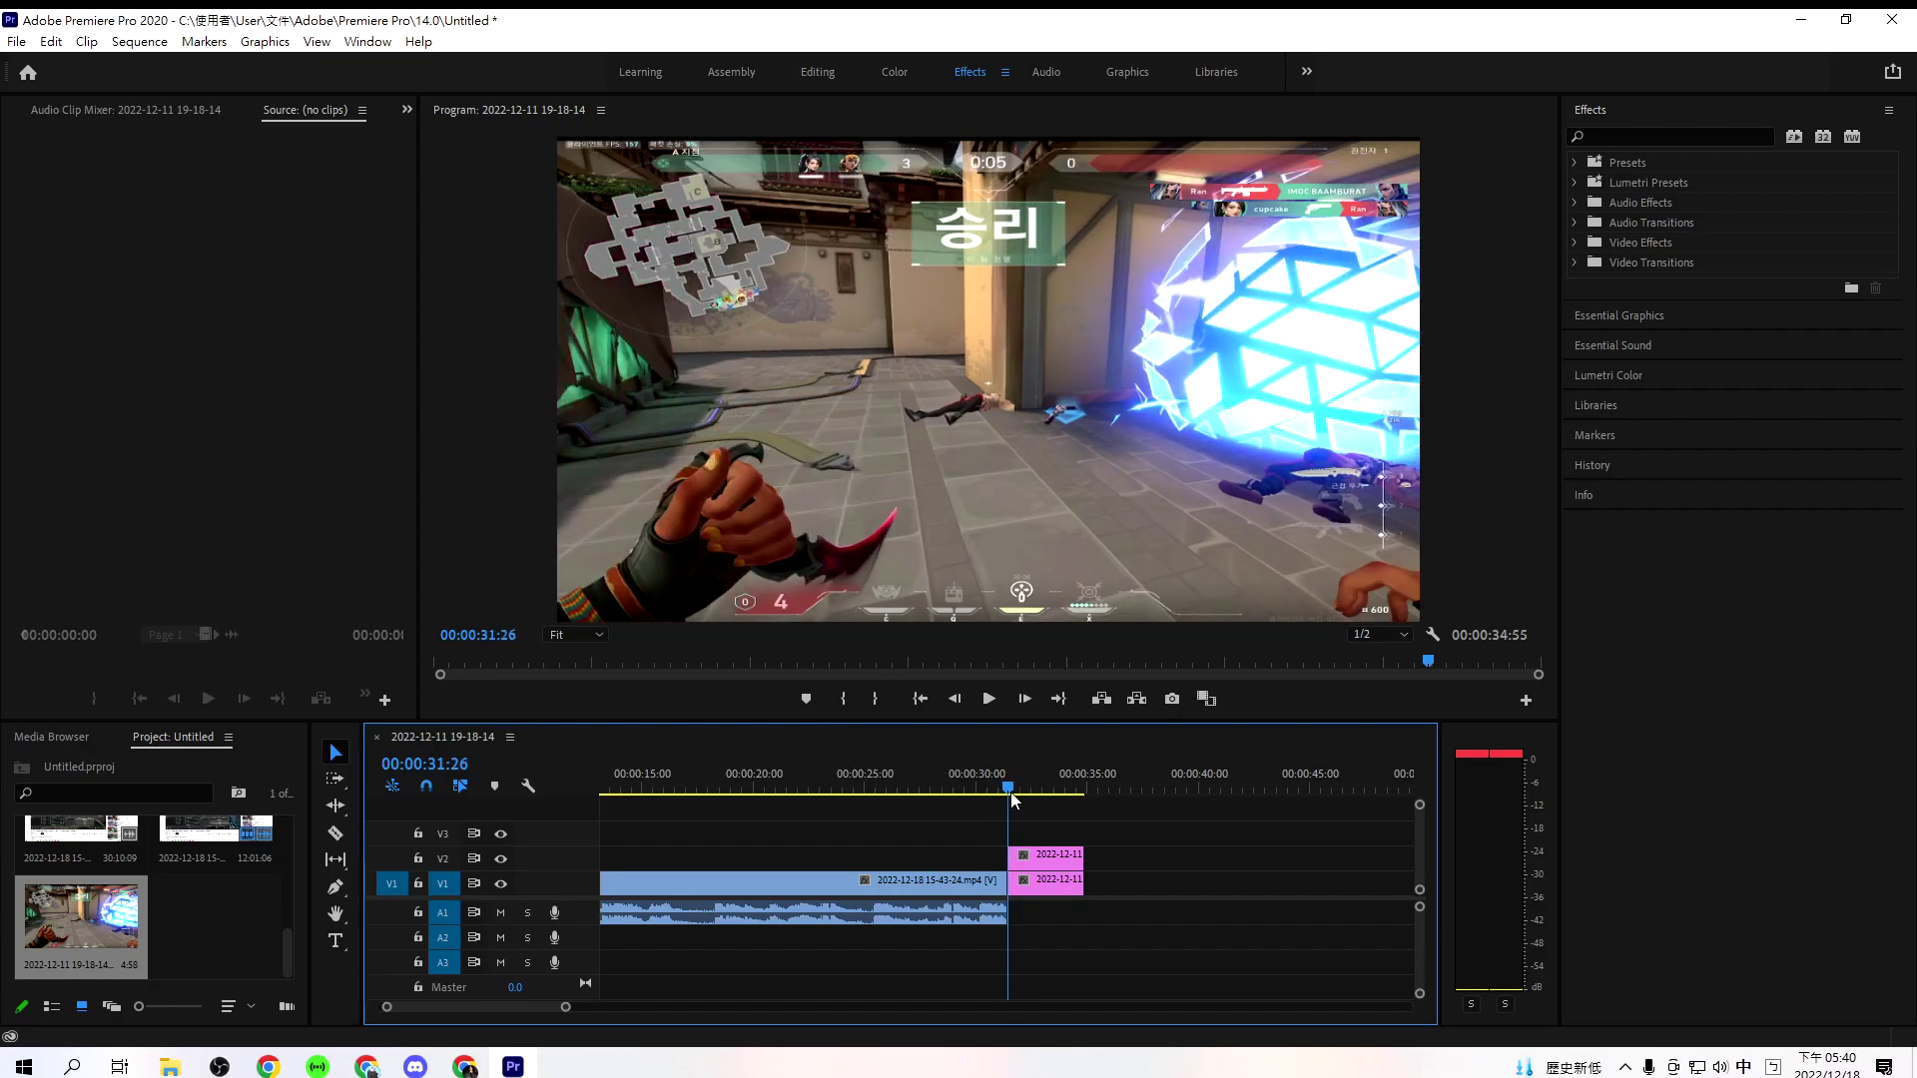
{"action": "left_click", "coordinate": [1026, 853]}
{"action": "left_click", "coordinate": [1011, 784]}
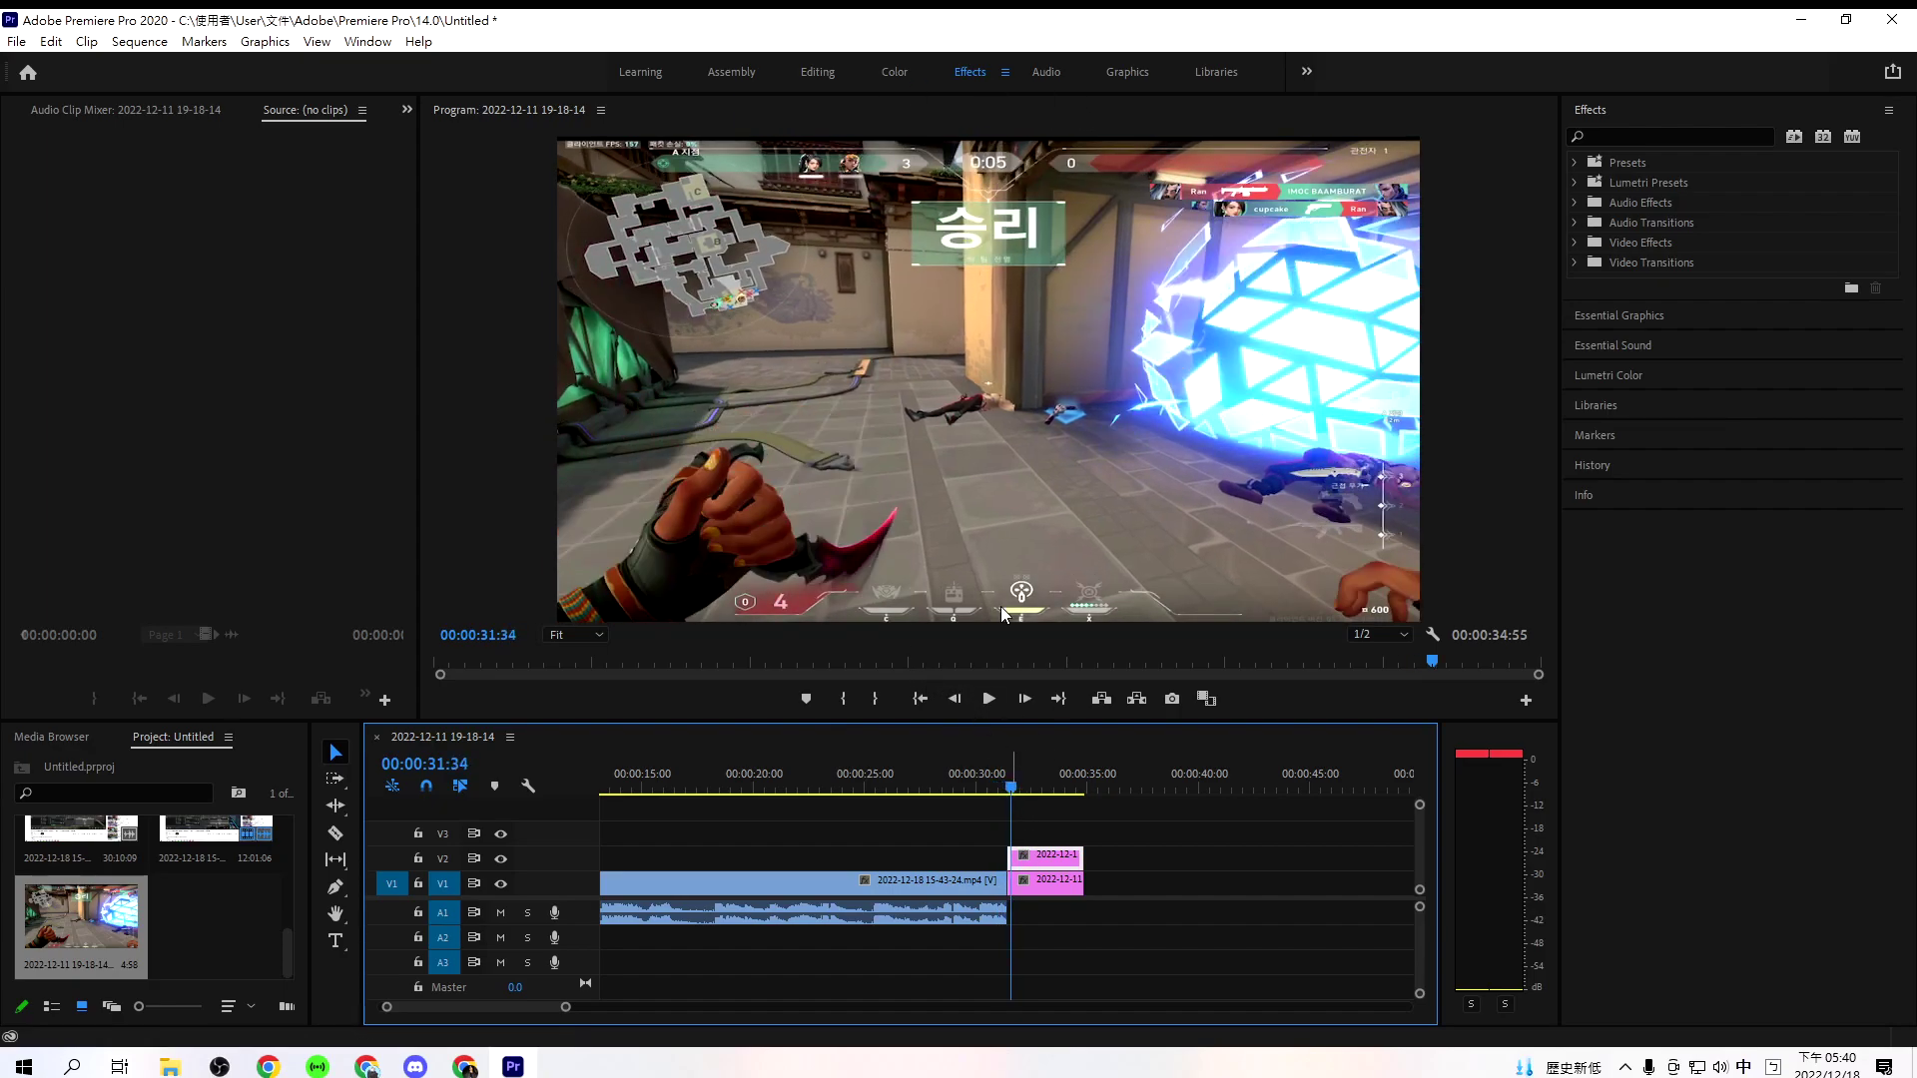
{"action": "left_click", "coordinate": [825, 74]}
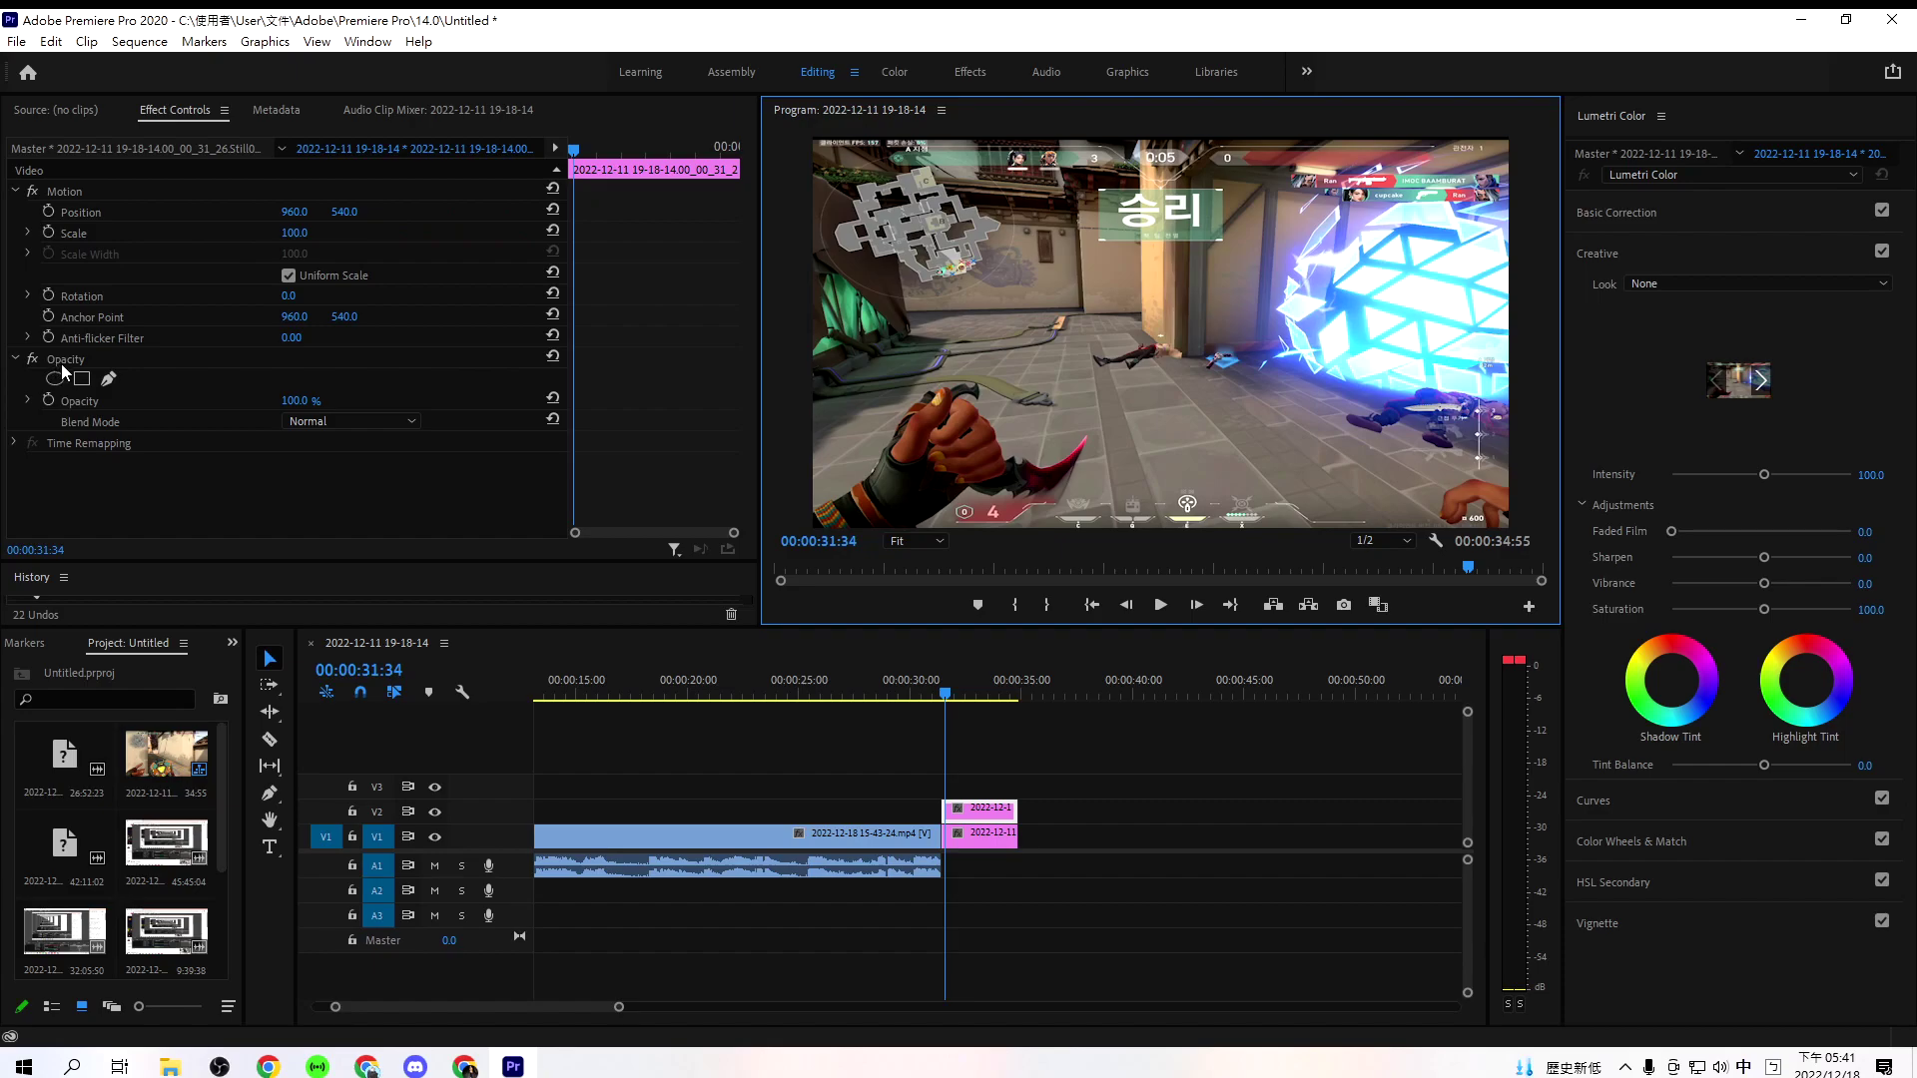
{"action": "left_click", "coordinate": [109, 378]}
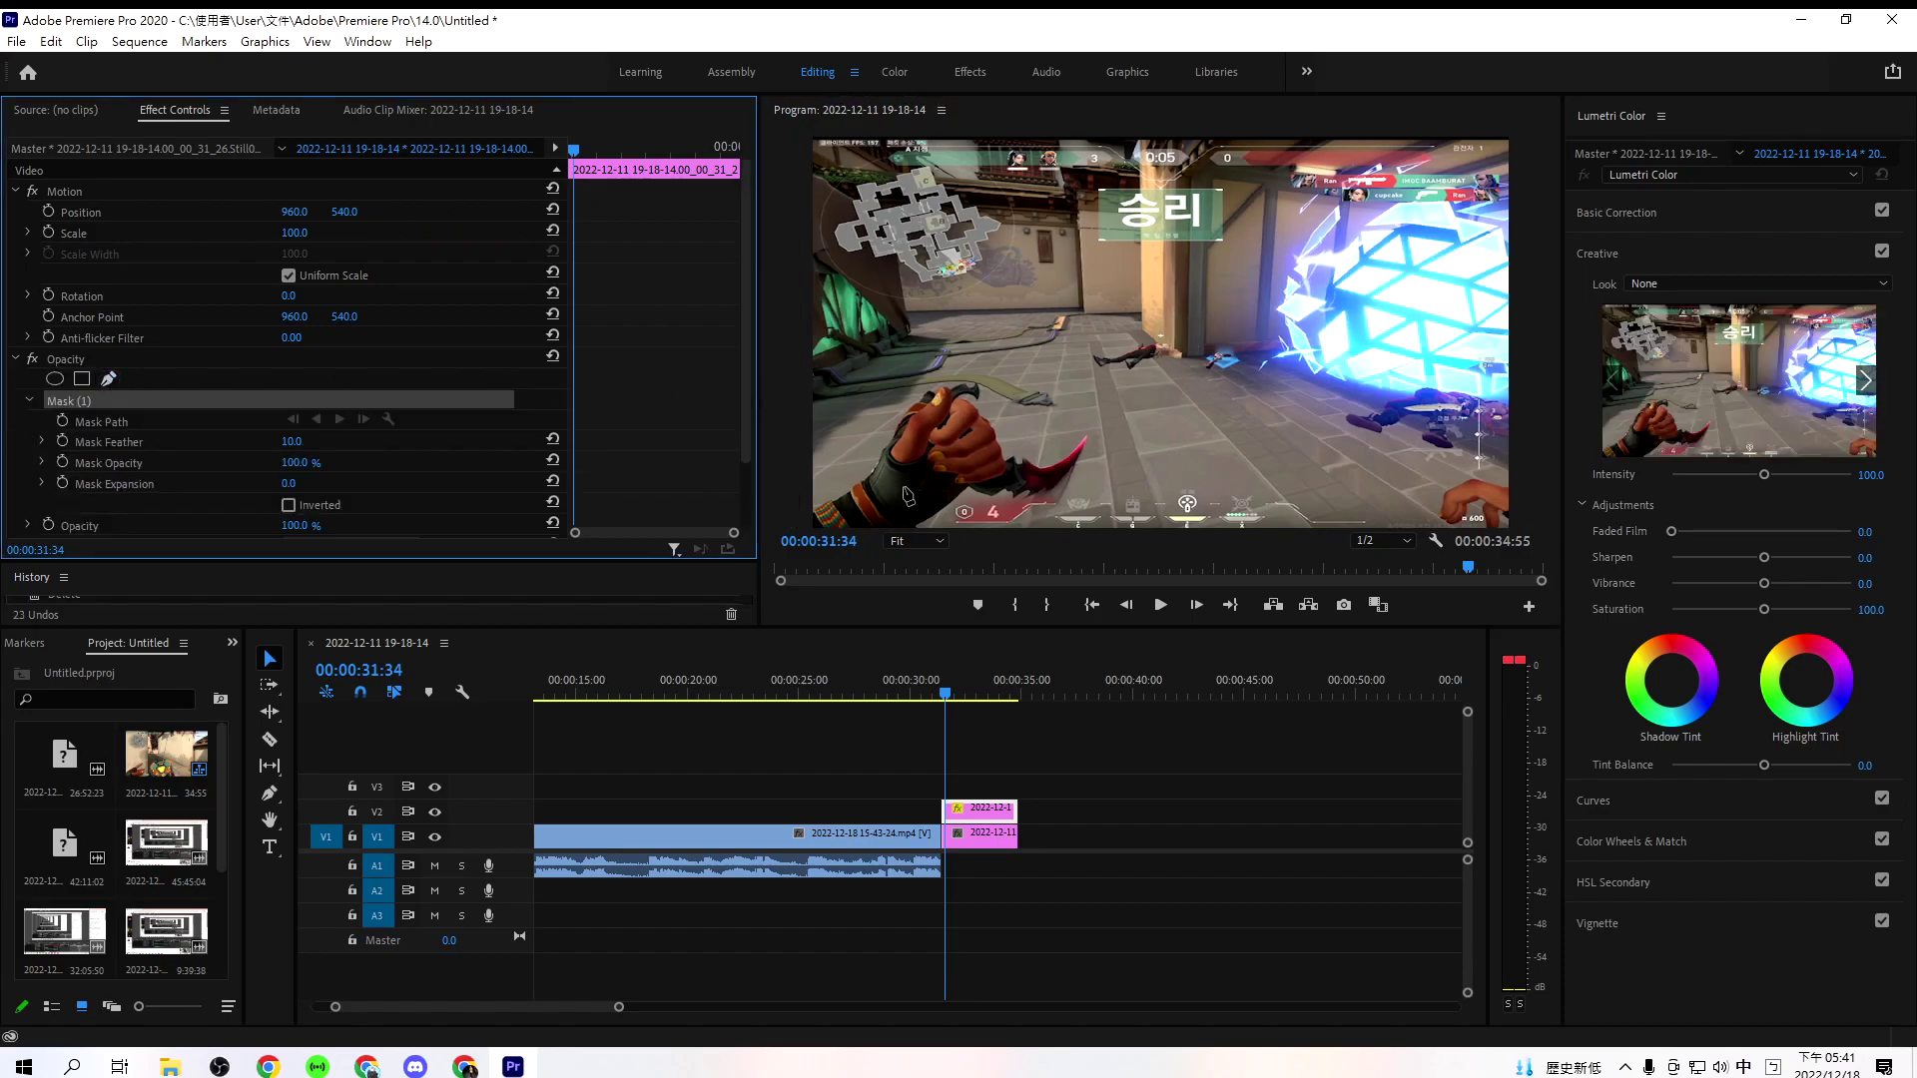
- Set the preview zoom to 200% and trace the mask path from the frame edge along the upper side of the forearm
{"action": "left_click", "coordinate": [899, 541]}
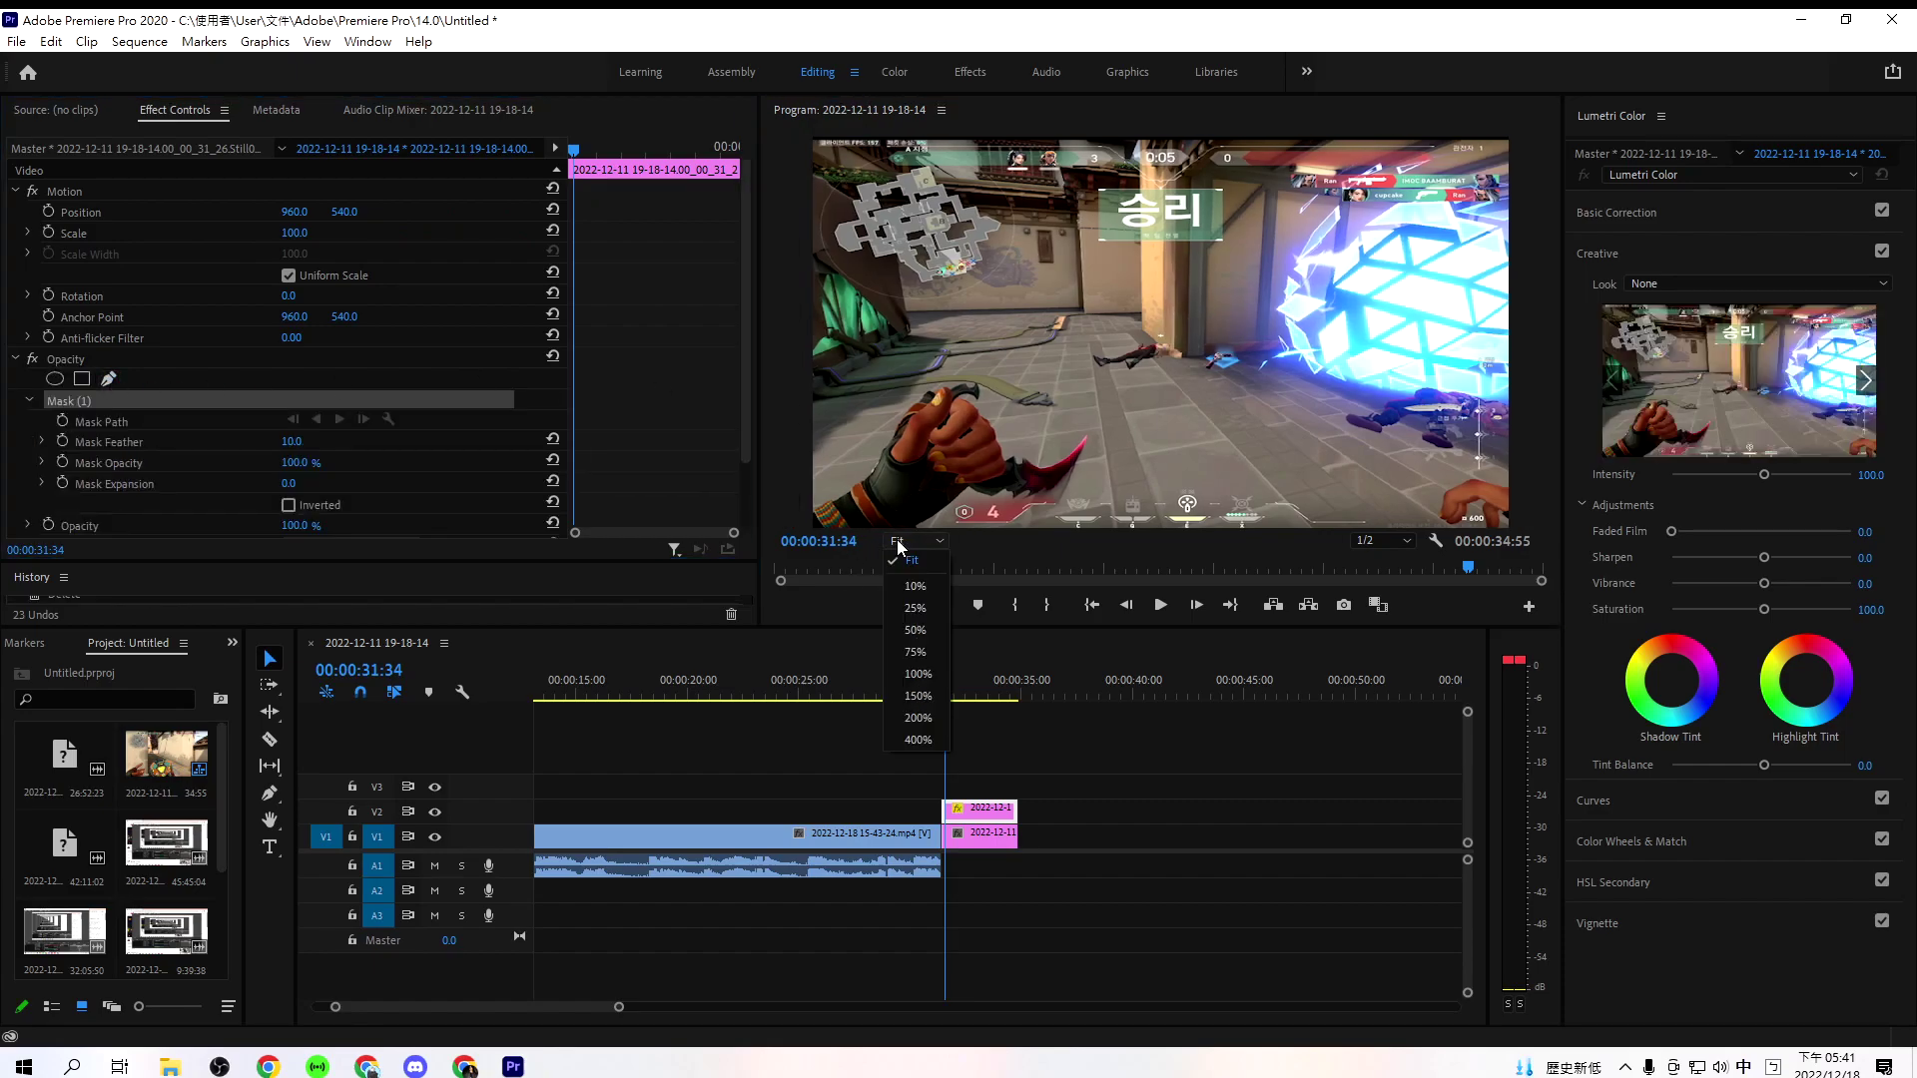
{"action": "left_click", "coordinate": [919, 719]}
{"action": "left_click_drag", "start_coordinate": [1149, 522], "coordinate": [852, 529]}
{"action": "left_click_drag", "start_coordinate": [1537, 318], "coordinate": [1558, 465]}
{"action": "left_click", "coordinate": [877, 437]}
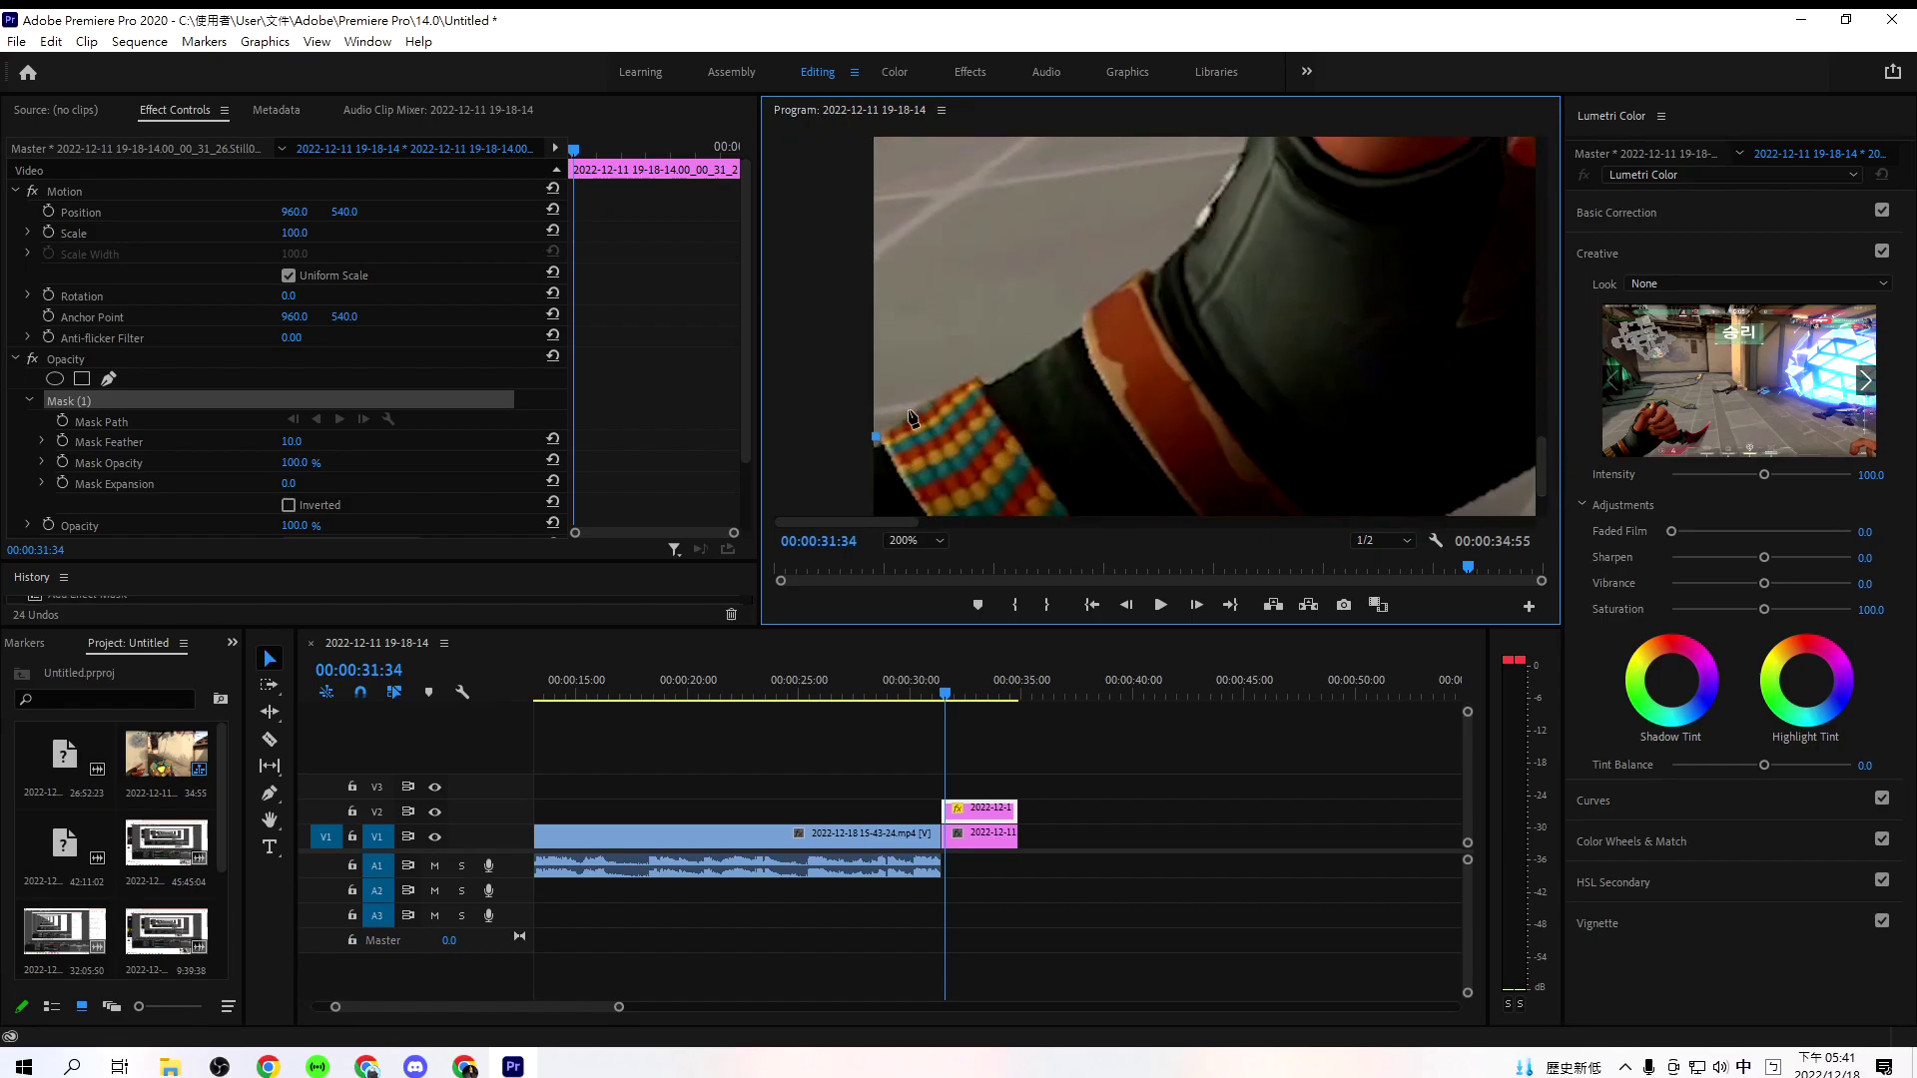
{"action": "left_click", "coordinate": [1015, 361]}
{"action": "left_click", "coordinate": [1127, 274]}
{"action": "left_click", "coordinate": [1180, 231]}
- Continue the mask path up along the outer edge of the glove towards the thumb
{"action": "left_click_drag", "start_coordinate": [1542, 456], "coordinate": [1543, 411]}
{"action": "left_click", "coordinate": [1237, 394]}
{"action": "left_click", "coordinate": [1255, 325]}
{"action": "left_click", "coordinate": [1313, 245]}
{"action": "left_click", "coordinate": [1343, 188]}
{"action": "left_click_drag", "start_coordinate": [901, 524], "coordinate": [963, 523]}
{"action": "left_click_drag", "start_coordinate": [1541, 411], "coordinate": [1545, 375]}
{"action": "left_click", "coordinate": [1070, 388]}
{"action": "left_click", "coordinate": [1162, 298]}
{"action": "left_click", "coordinate": [1199, 269]}
- Trace the mask path over the thumb and around the curved end of the knife handle
{"action": "left_click", "coordinate": [1219, 453]}
{"action": "left_click", "coordinate": [1245, 432]}
{"action": "left_click", "coordinate": [1298, 430]}
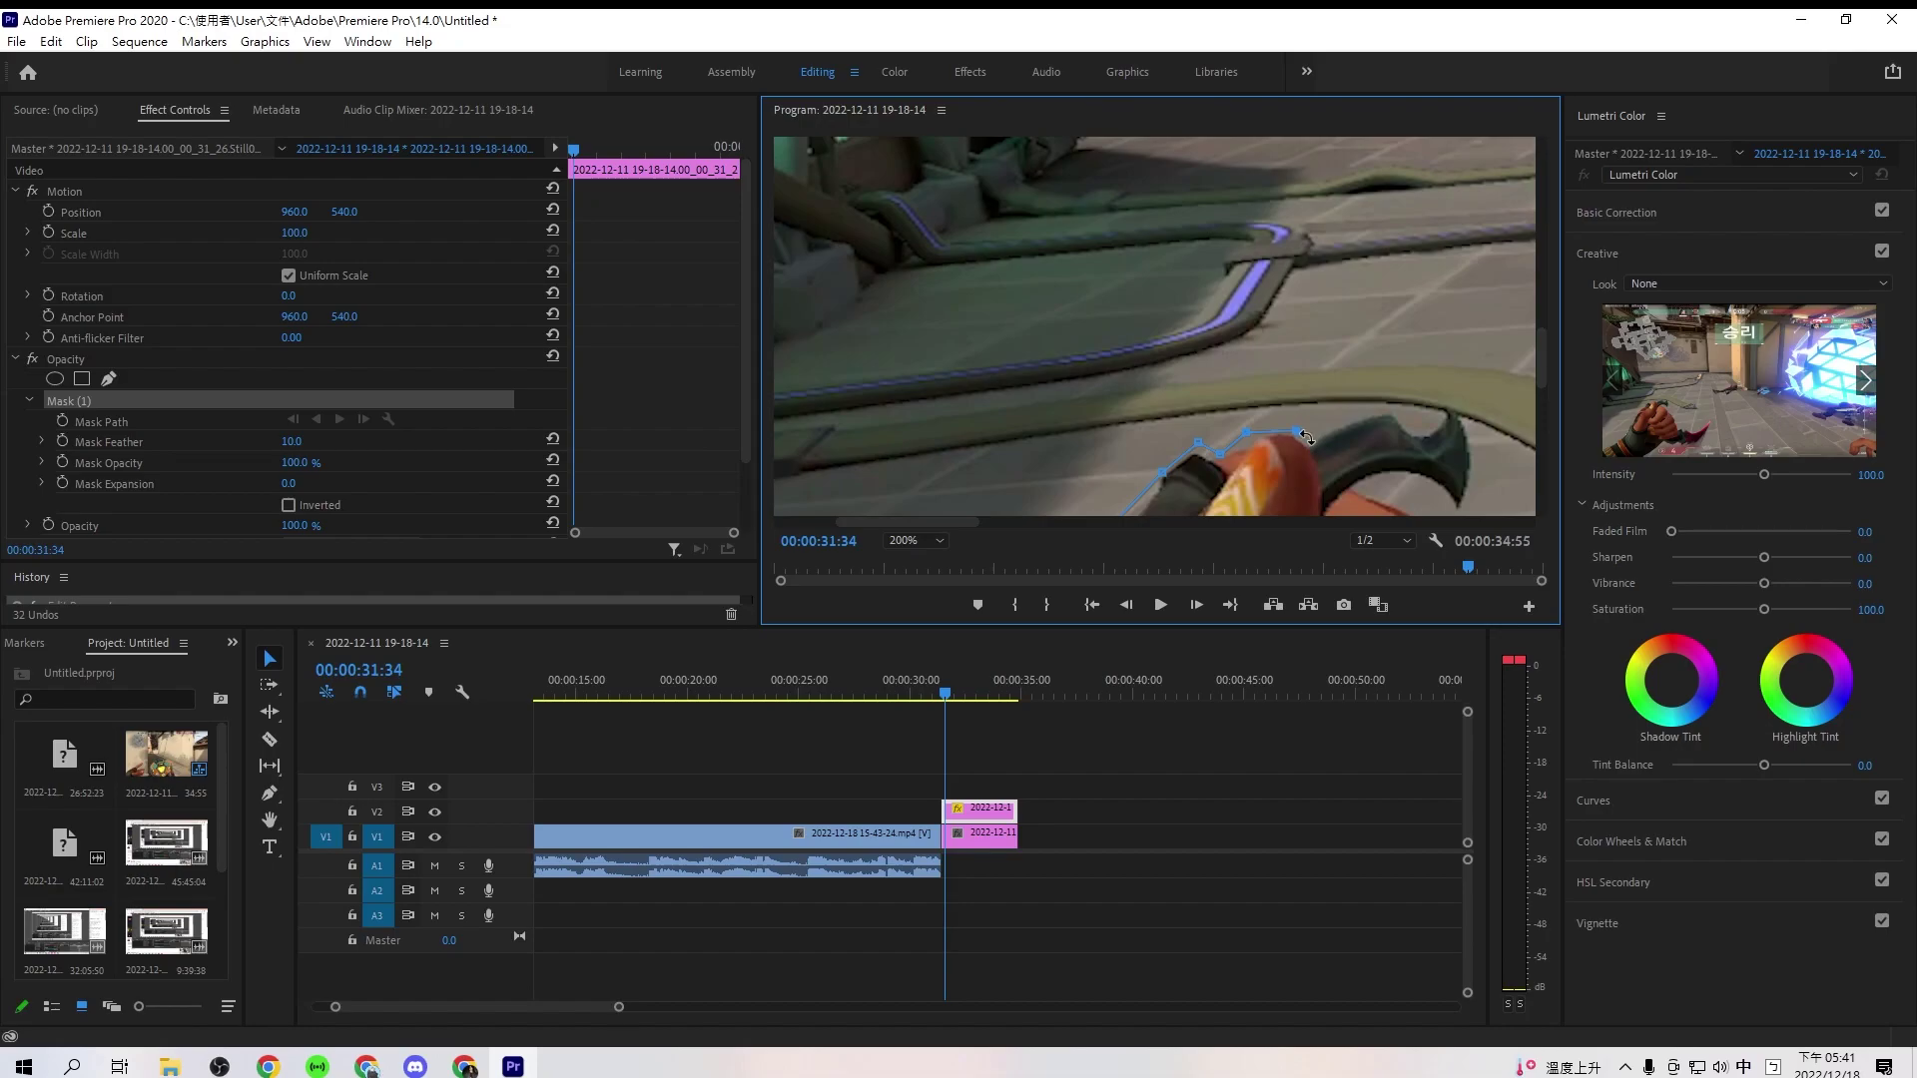
{"action": "left_click", "coordinate": [1334, 425]}
{"action": "left_click", "coordinate": [1388, 406]}
{"action": "left_click", "coordinate": [1421, 428]}
{"action": "left_click", "coordinate": [1474, 466]}
{"action": "left_click", "coordinate": [1460, 507]}
- Continue the mask path from the knife handle down along the outer edge of the fingers and knuckles
{"action": "left_click_drag", "start_coordinate": [1541, 357], "coordinate": [1541, 390]}
{"action": "left_click", "coordinate": [1438, 225]}
{"action": "left_click", "coordinate": [1402, 209]}
{"action": "left_click", "coordinate": [1358, 224]}
{"action": "left_click_drag", "start_coordinate": [924, 523], "coordinate": [968, 523]}
{"action": "left_click", "coordinate": [1210, 256]}
{"action": "left_click", "coordinate": [1237, 299]}
{"action": "left_click", "coordinate": [1290, 337]}
{"action": "left_click", "coordinate": [1324, 385]}
{"action": "mouse_move", "coordinate": [1543, 398]}
{"action": "left_mouse_down"}
{"action": "mouse_move", "coordinate": [1540, 466]}
{"action": "mouse_move", "coordinate": [1541, 419]}
{"action": "left_mouse_up"}
{"action": "left_click", "coordinate": [1336, 323]}
{"action": "left_click", "coordinate": [1353, 384]}
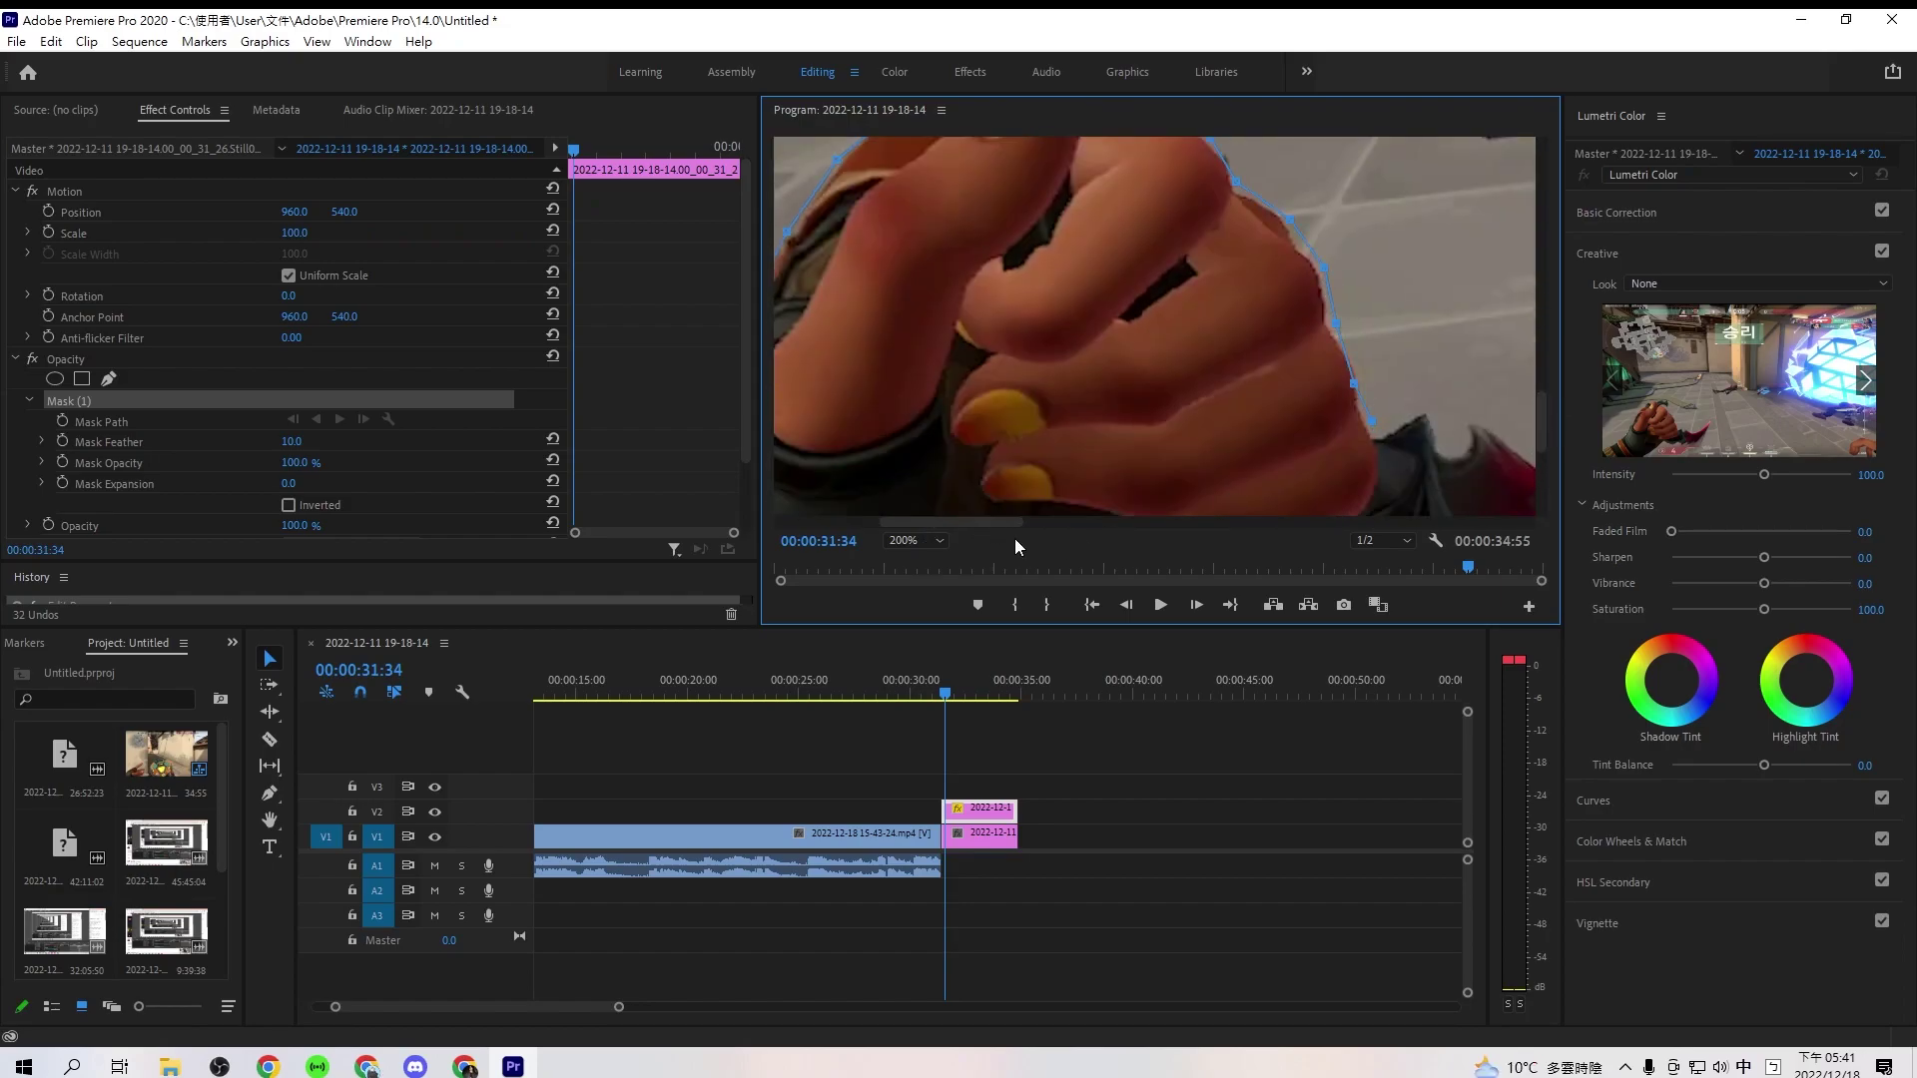
- Trace the mask path along the upper edge of the knife blade up to its tip
{"action": "scroll", "coordinate": [1061, 545], "scroll_direction": "right", "scroll_amount": 3}
{"action": "left_click", "coordinate": [1117, 409]}
{"action": "left_click", "coordinate": [1146, 452]}
{"action": "left_click", "coordinate": [1162, 427]}
{"action": "left_click", "coordinate": [1211, 433]}
{"action": "left_click", "coordinate": [1260, 470]}
{"action": "left_click", "coordinate": [1349, 449]}
{"action": "left_click", "coordinate": [1445, 383]}
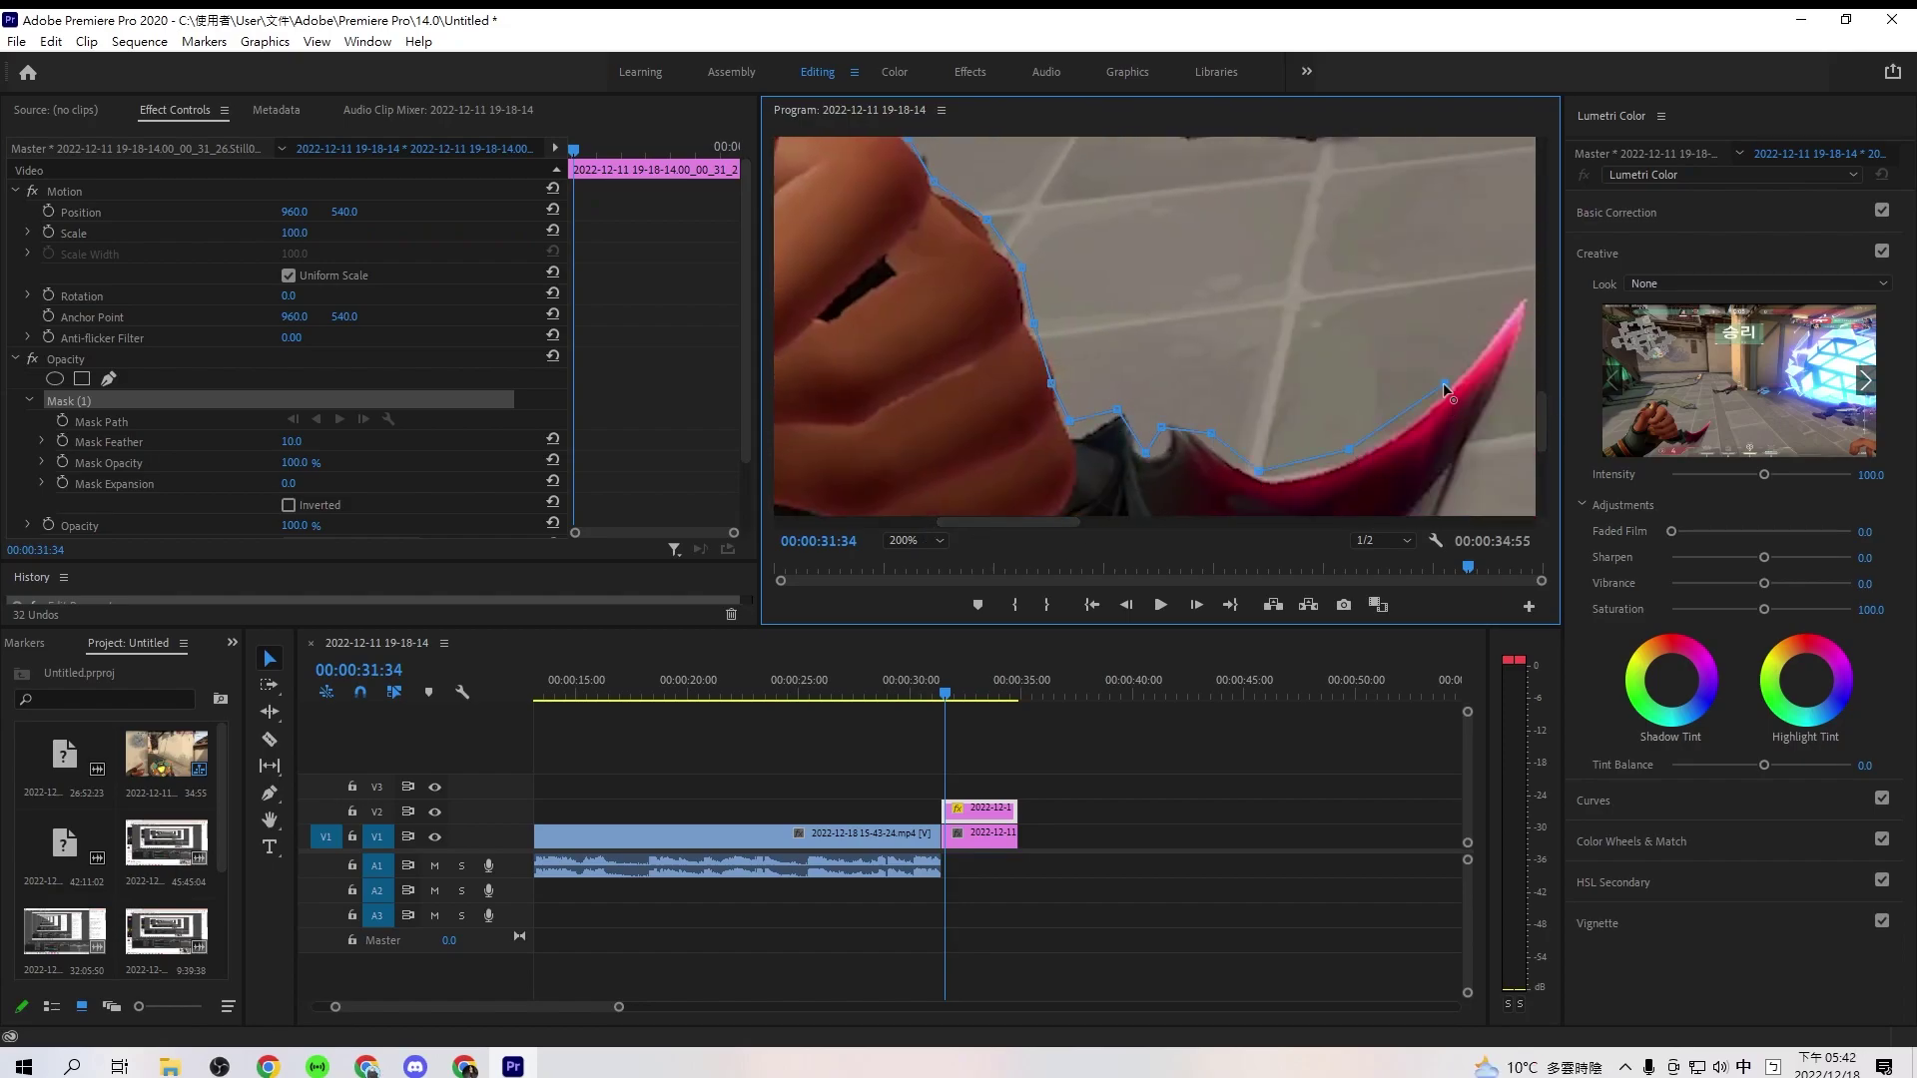
{"action": "scroll", "coordinate": [1020, 529], "scroll_direction": "right", "scroll_amount": 3}
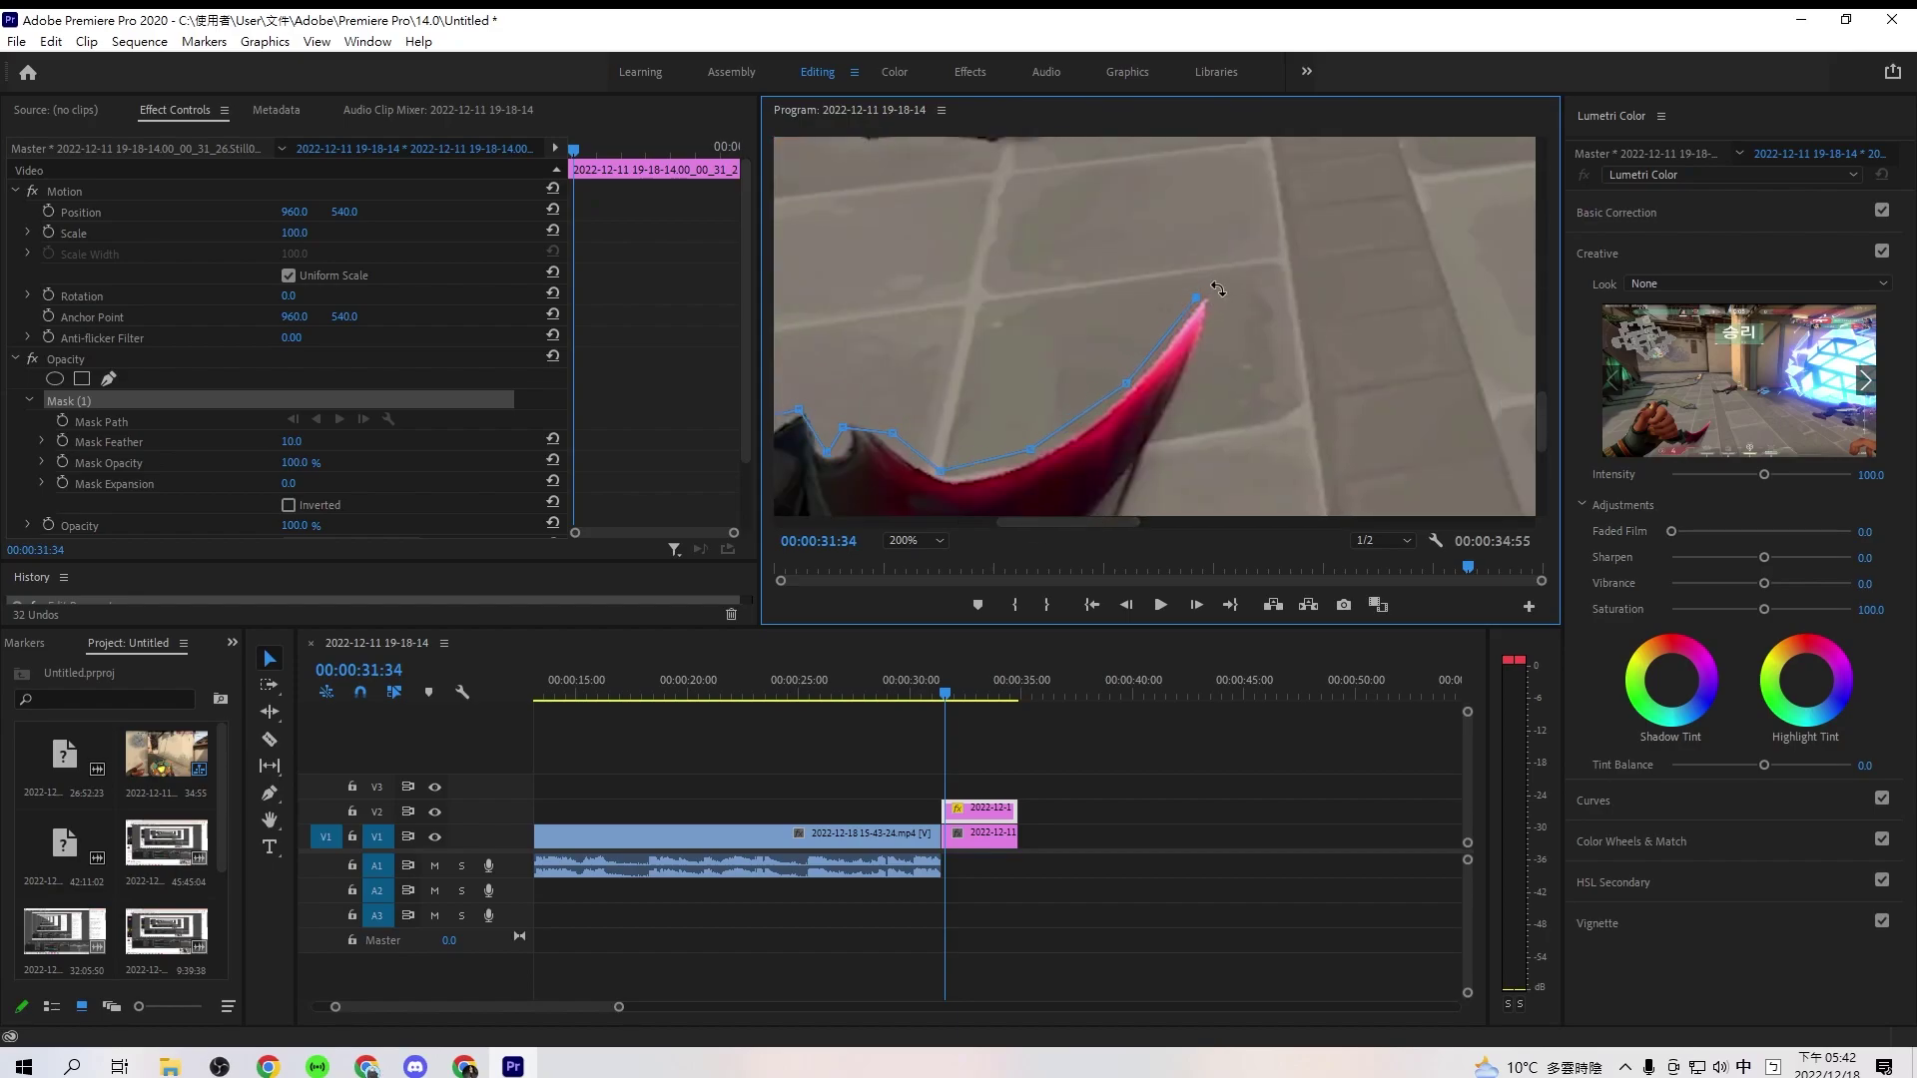
- Finish the mask path back under the blade, hand and forearm and close it along the bottom edge of the frame
{"action": "scroll", "coordinate": [1126, 250], "scroll_direction": "down", "scroll_amount": 3}
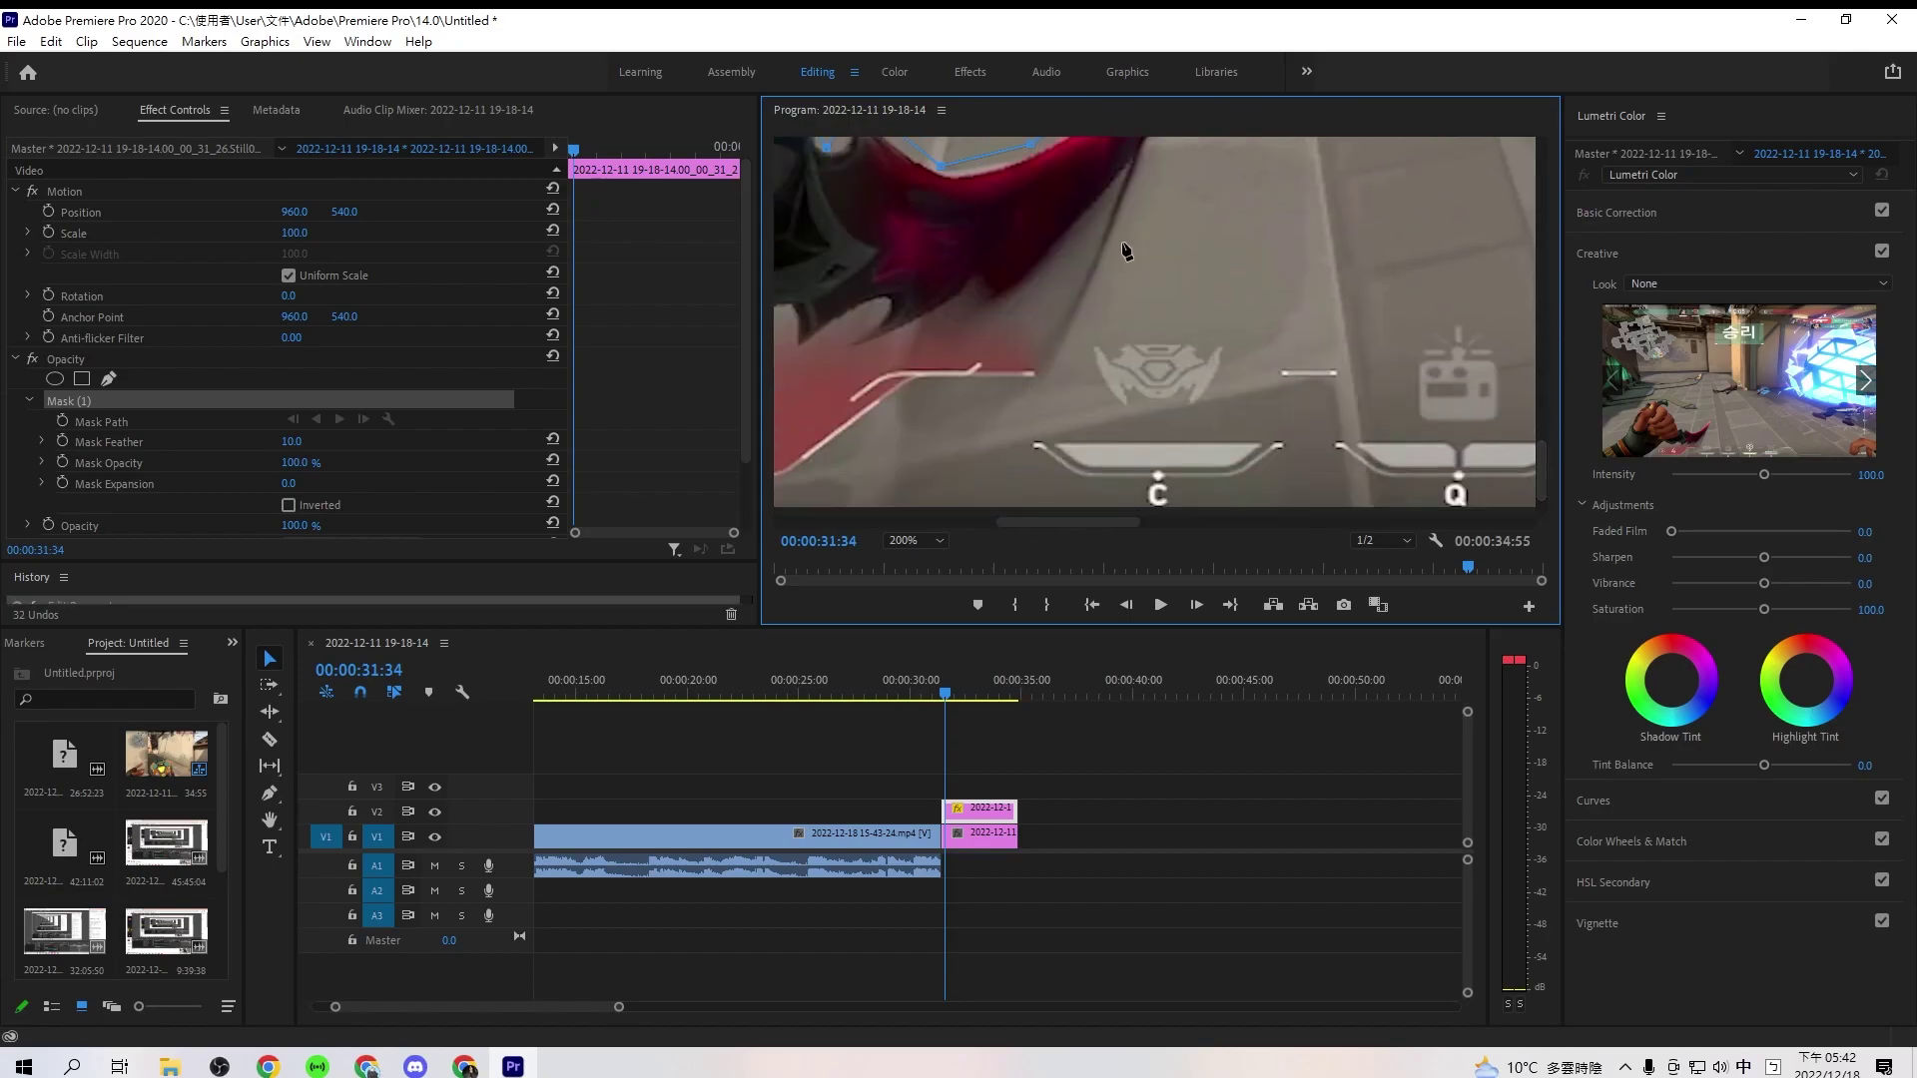
{"action": "scroll", "coordinate": [986, 521], "scroll_direction": "left", "scroll_amount": 2}
{"action": "scroll", "coordinate": [945, 523], "scroll_direction": "right", "scroll_amount": 6}
{"action": "scroll", "coordinate": [1004, 524], "scroll_direction": "left", "scroll_amount": 4}
{"action": "left_click", "coordinate": [1091, 415]}
{"action": "scroll", "coordinate": [1092, 416], "scroll_direction": "down", "scroll_amount": 1}
{"action": "left_click", "coordinate": [946, 418]}
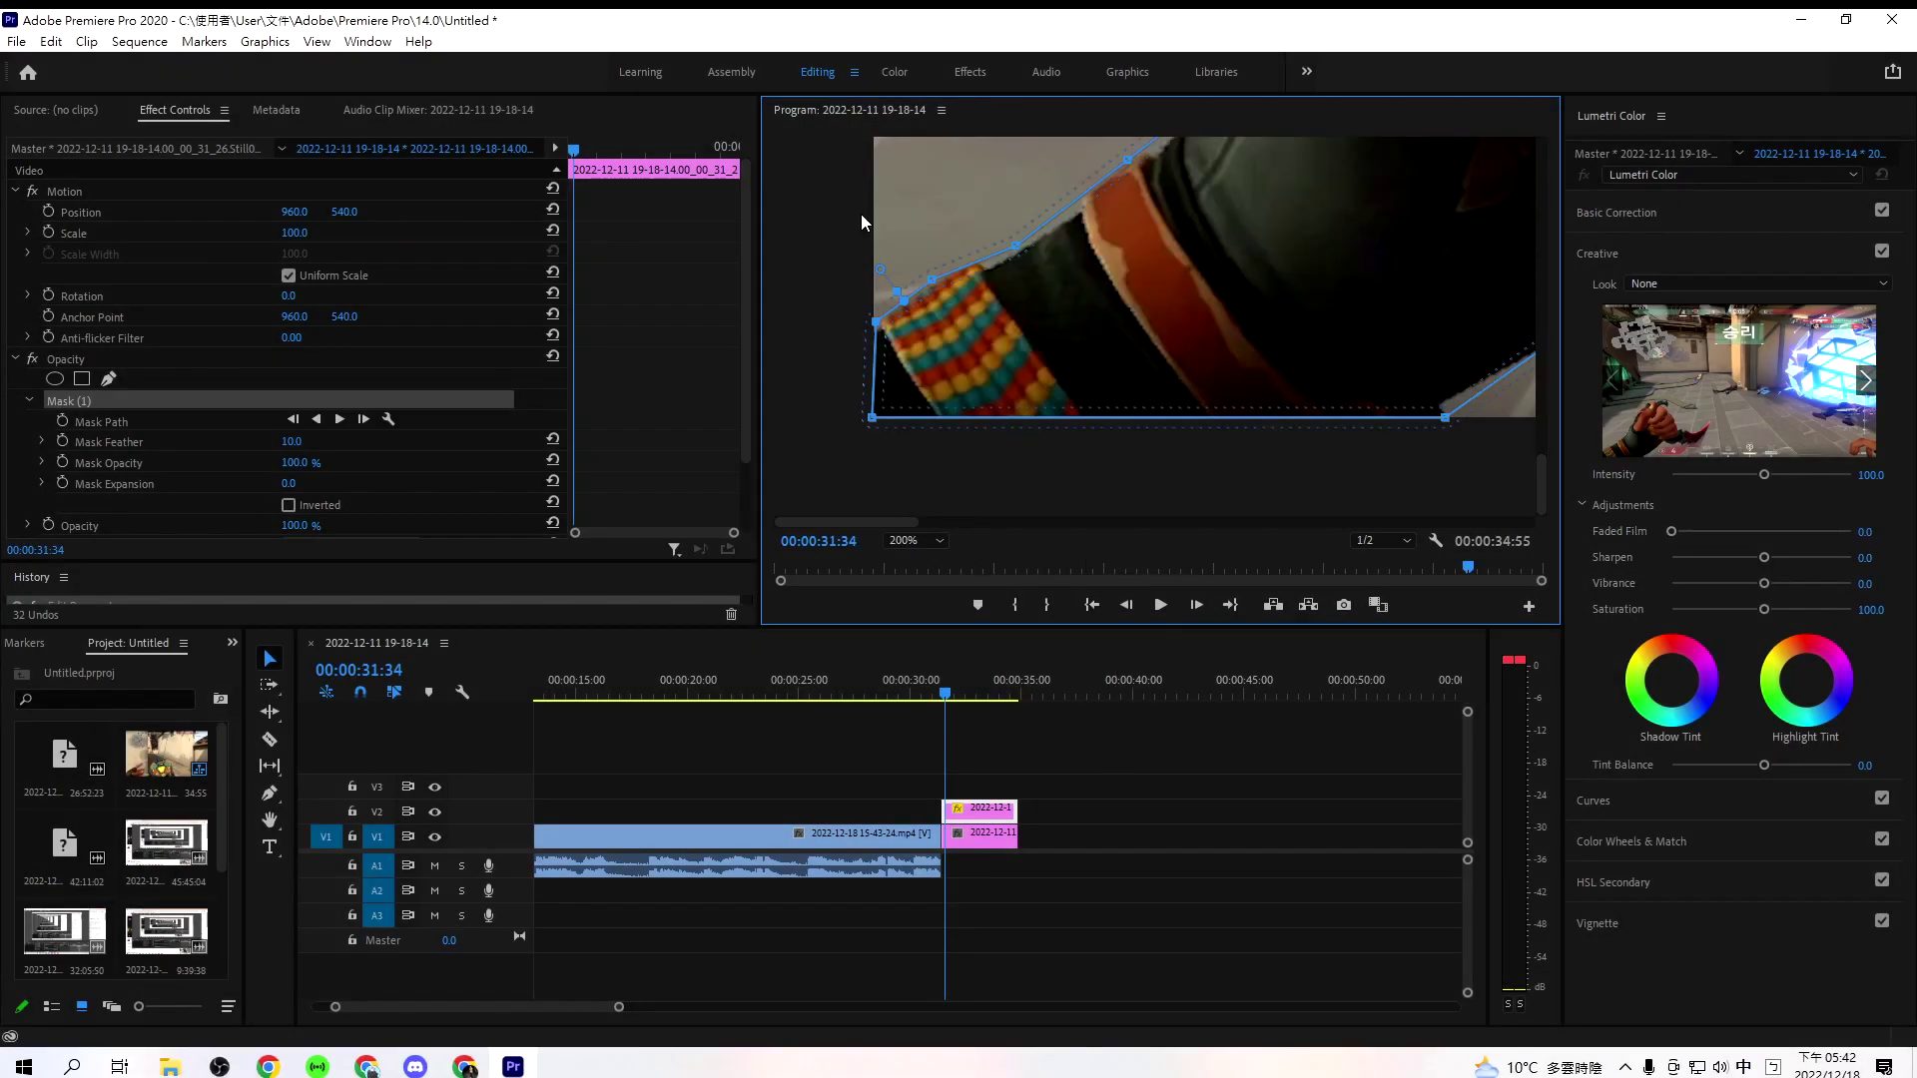
- Switch to the Effects workspace, search the effects for "ecto" and select uni.Ecto under RG Universe Stylize
{"action": "left_click", "coordinate": [970, 72]}
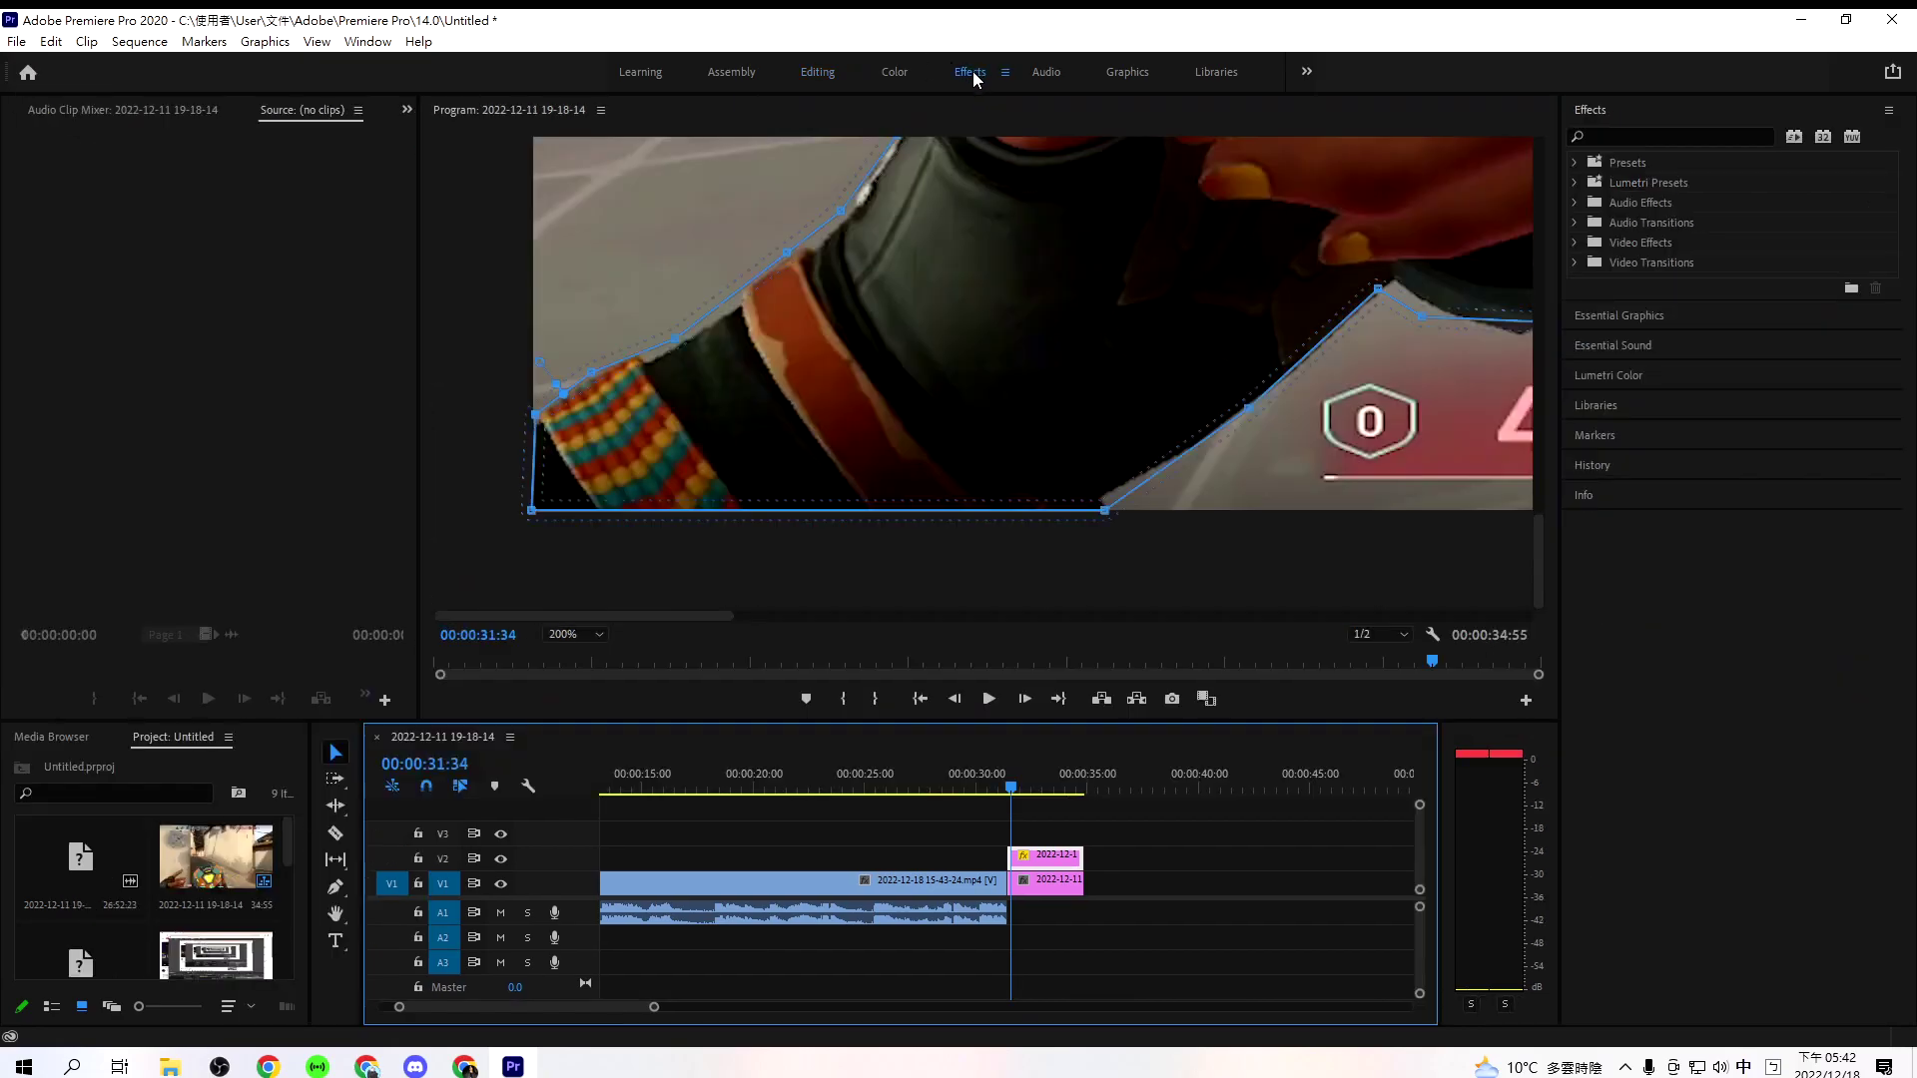
{"action": "left_click", "coordinate": [1704, 137]}
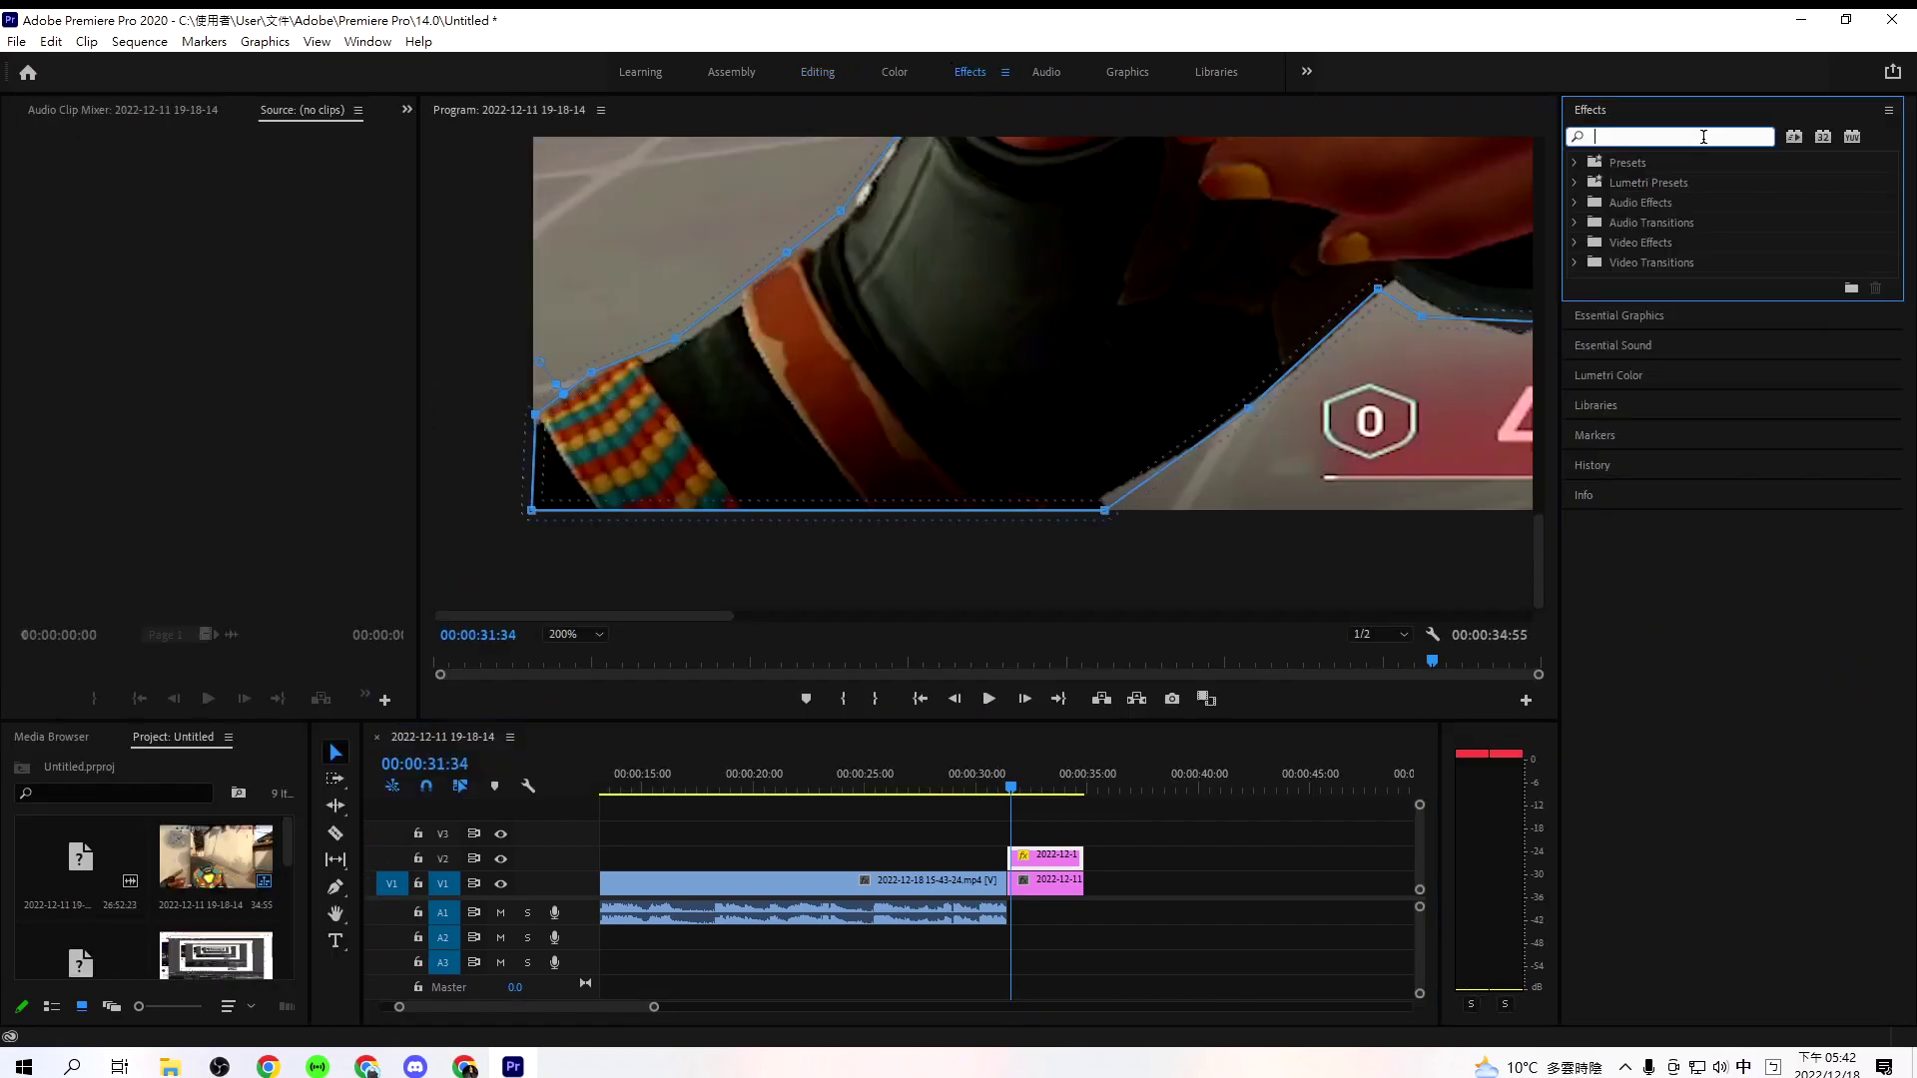
{"action": "type", "text": "e"}
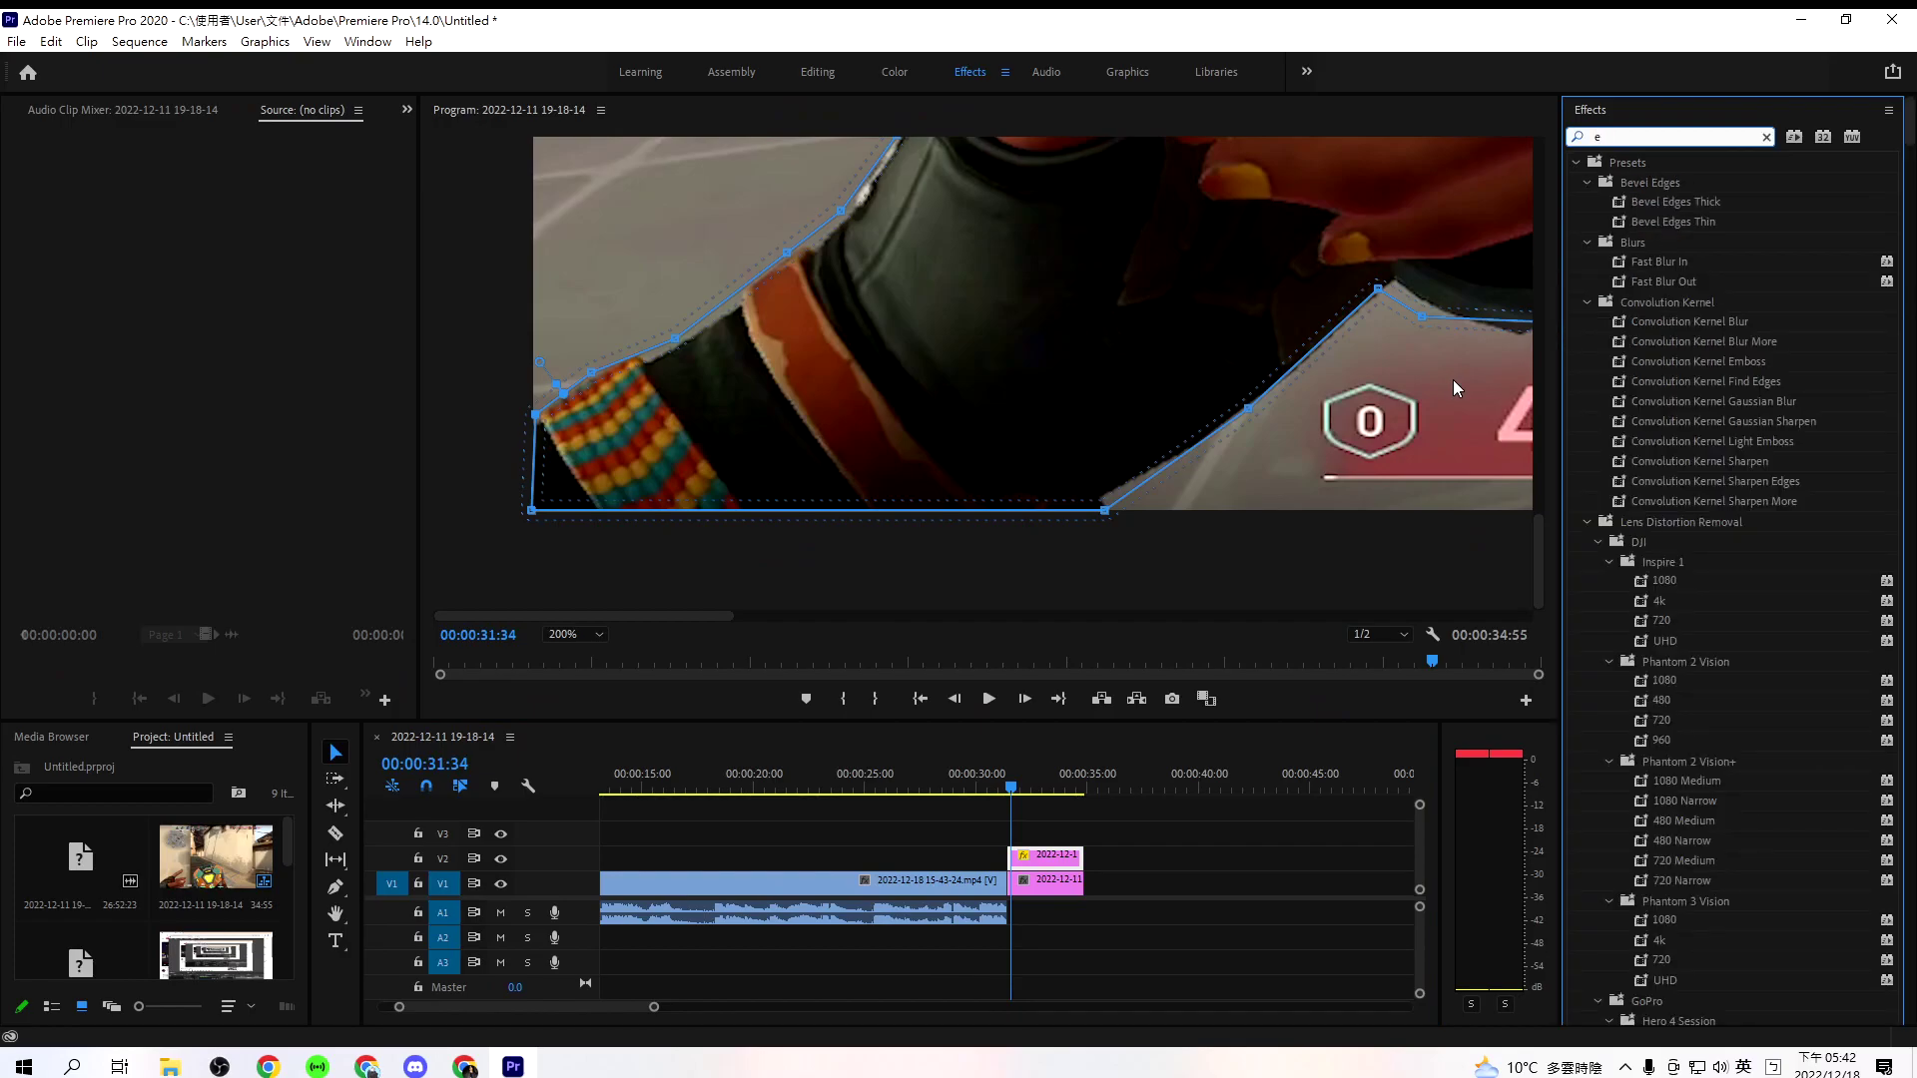
{"action": "type", "text": "cto"}
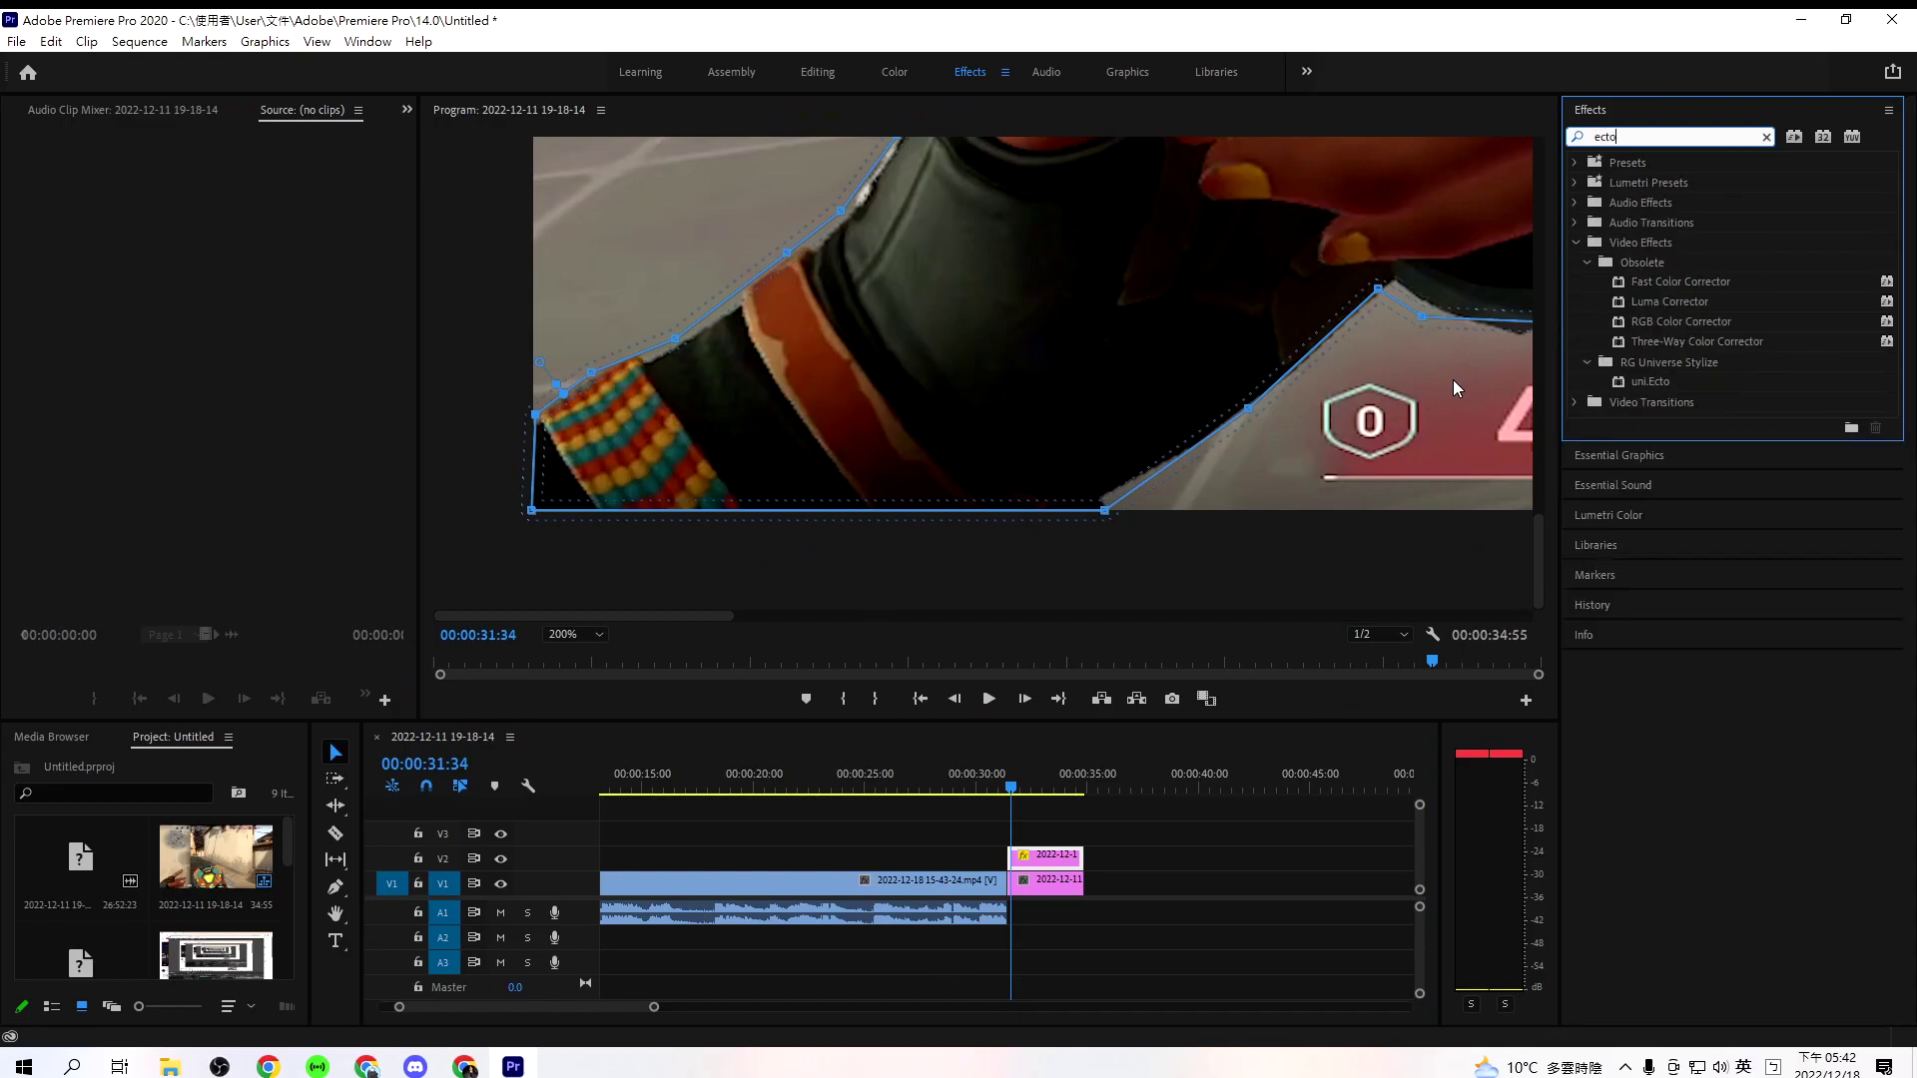
{"action": "left_click", "coordinate": [1648, 381]}
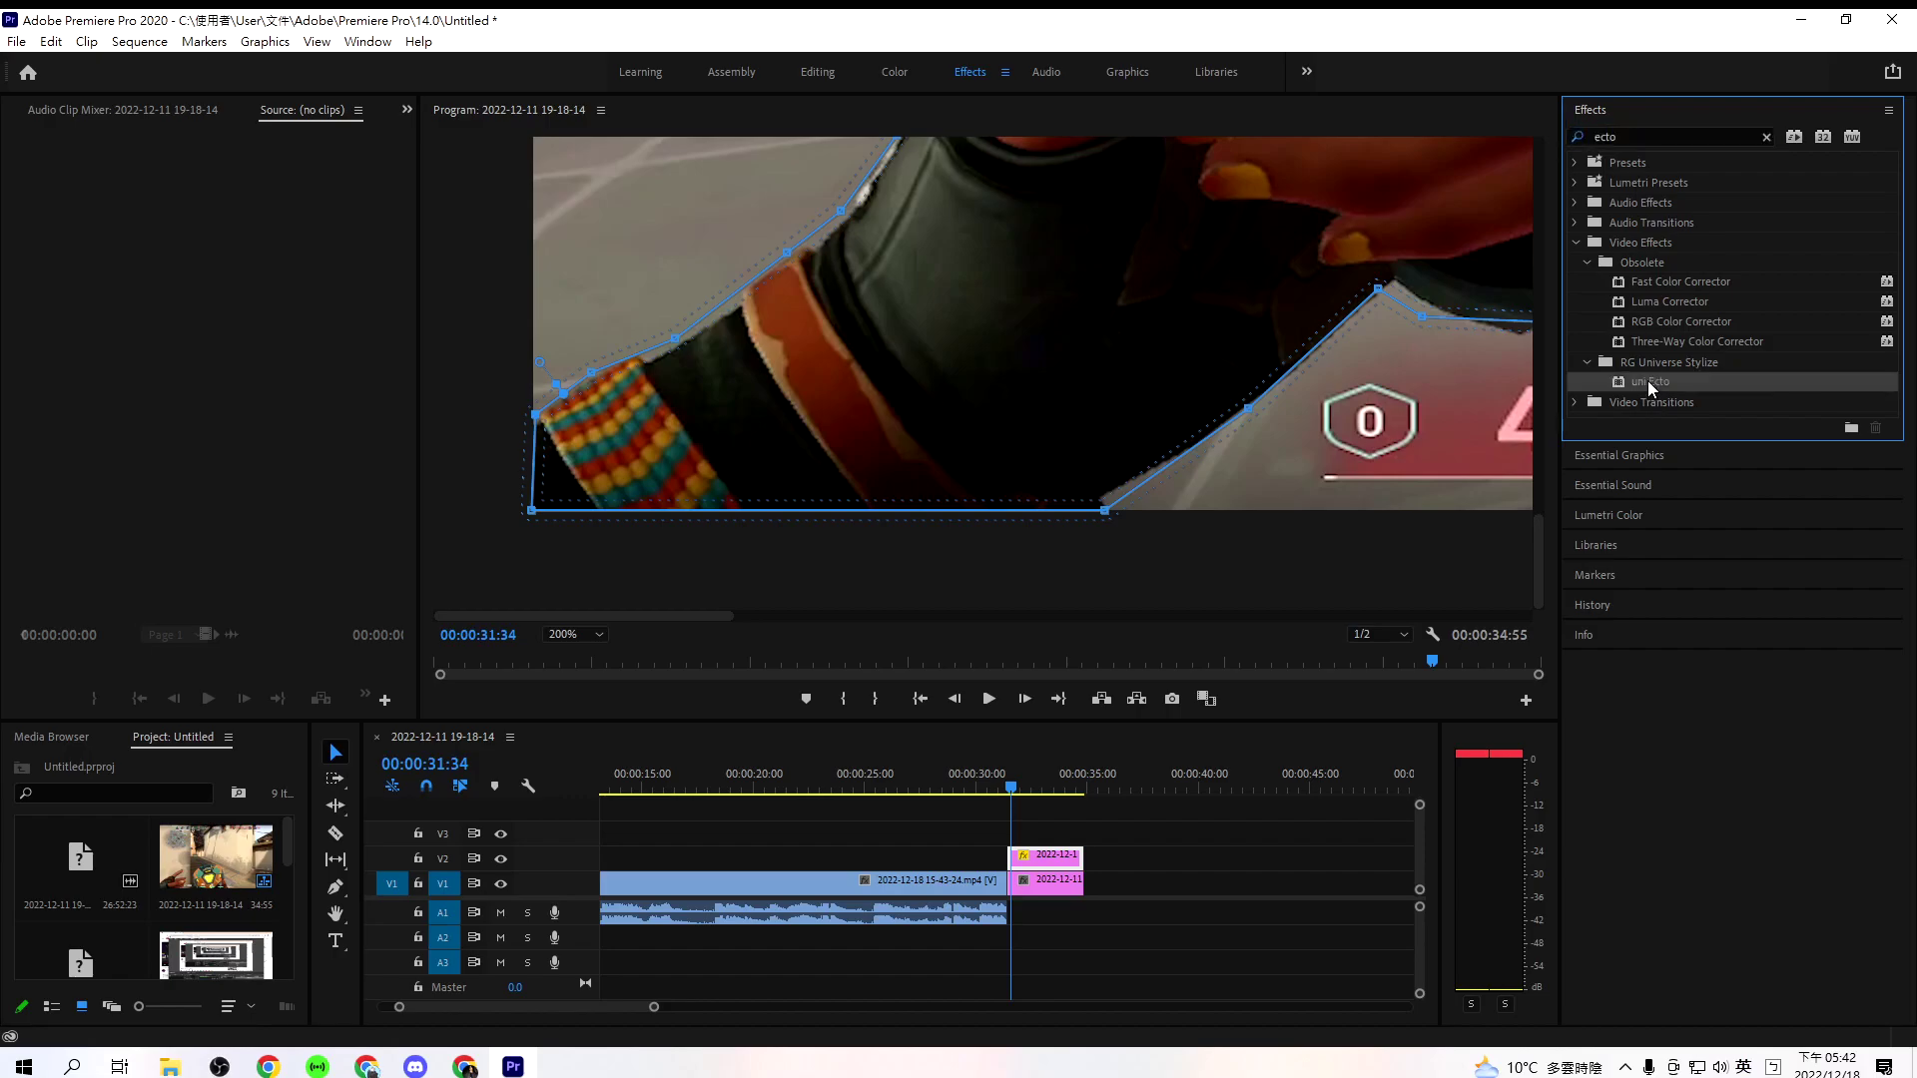
- Nest the masked freeze-frame clip on track V2, accepting the suggested sequence name
{"action": "right_click", "coordinate": [1058, 865]}
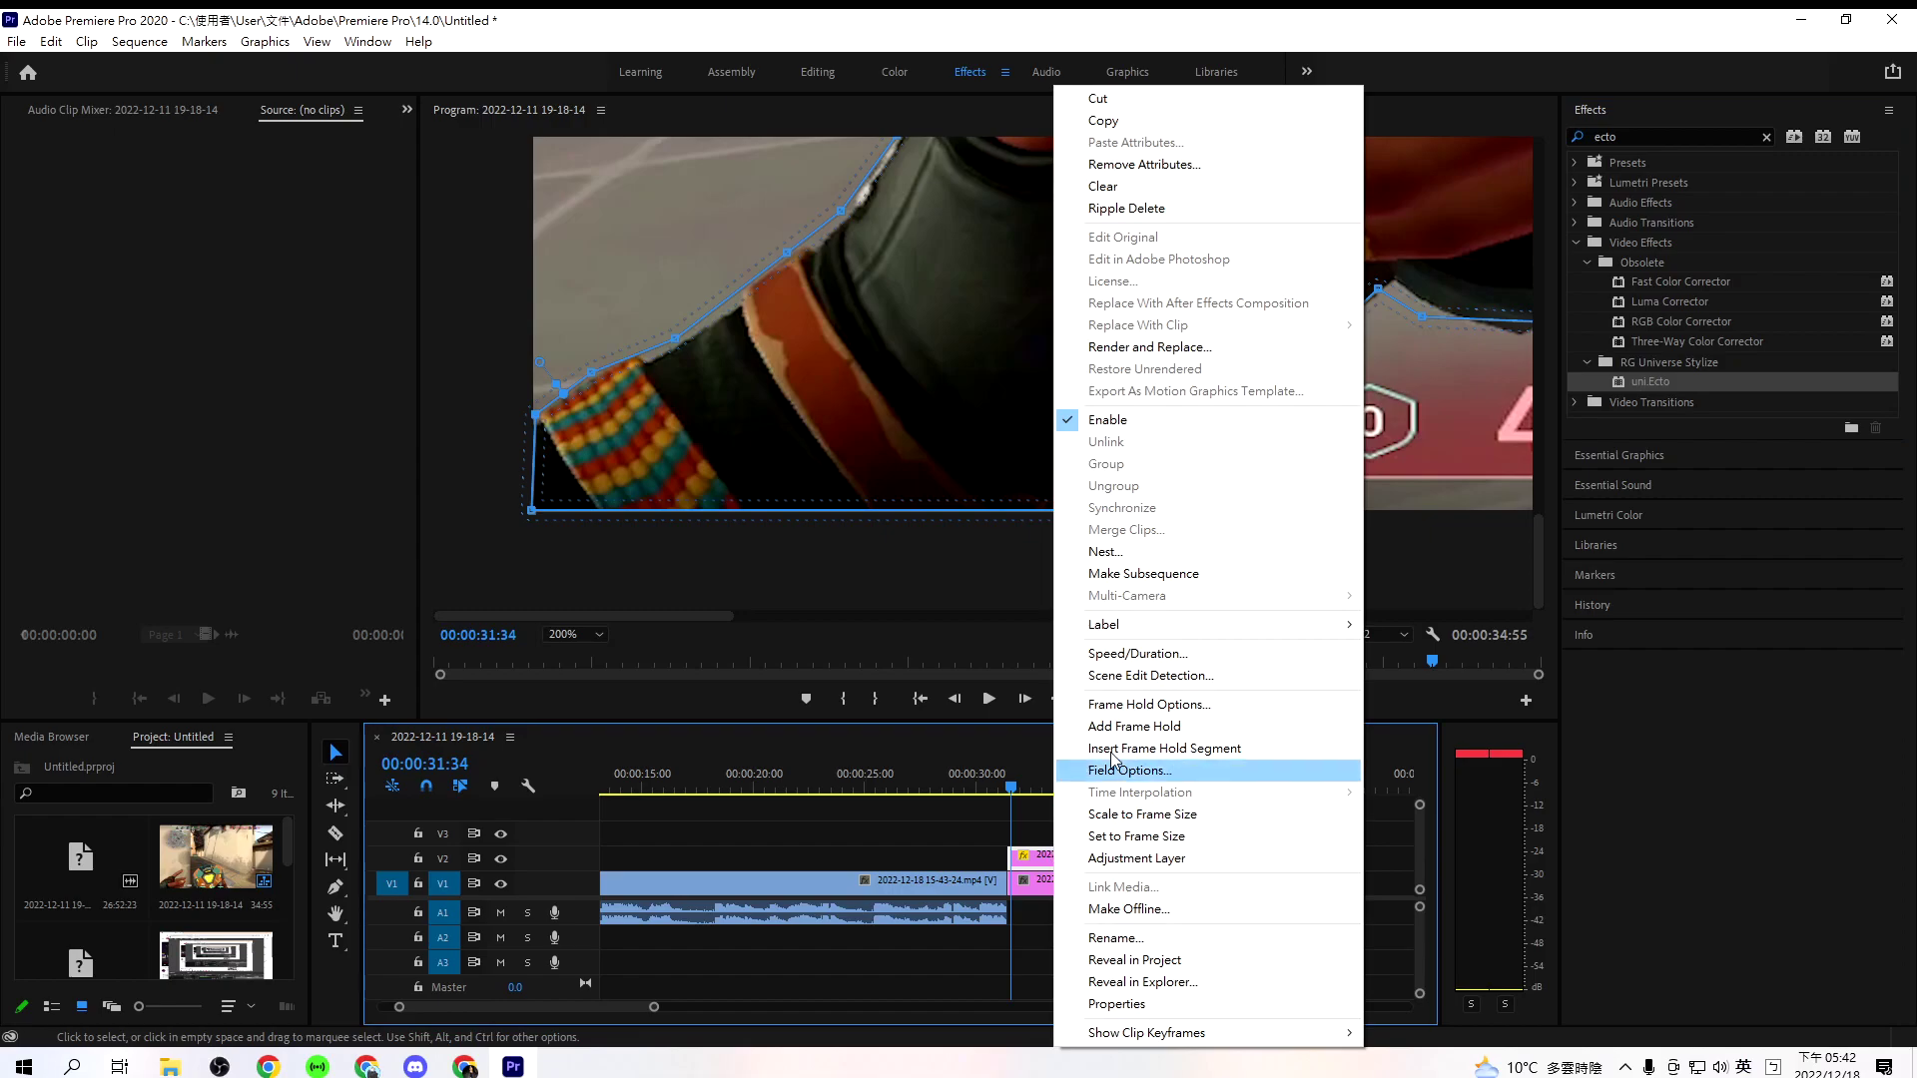
{"action": "left_click", "coordinate": [1160, 559]}
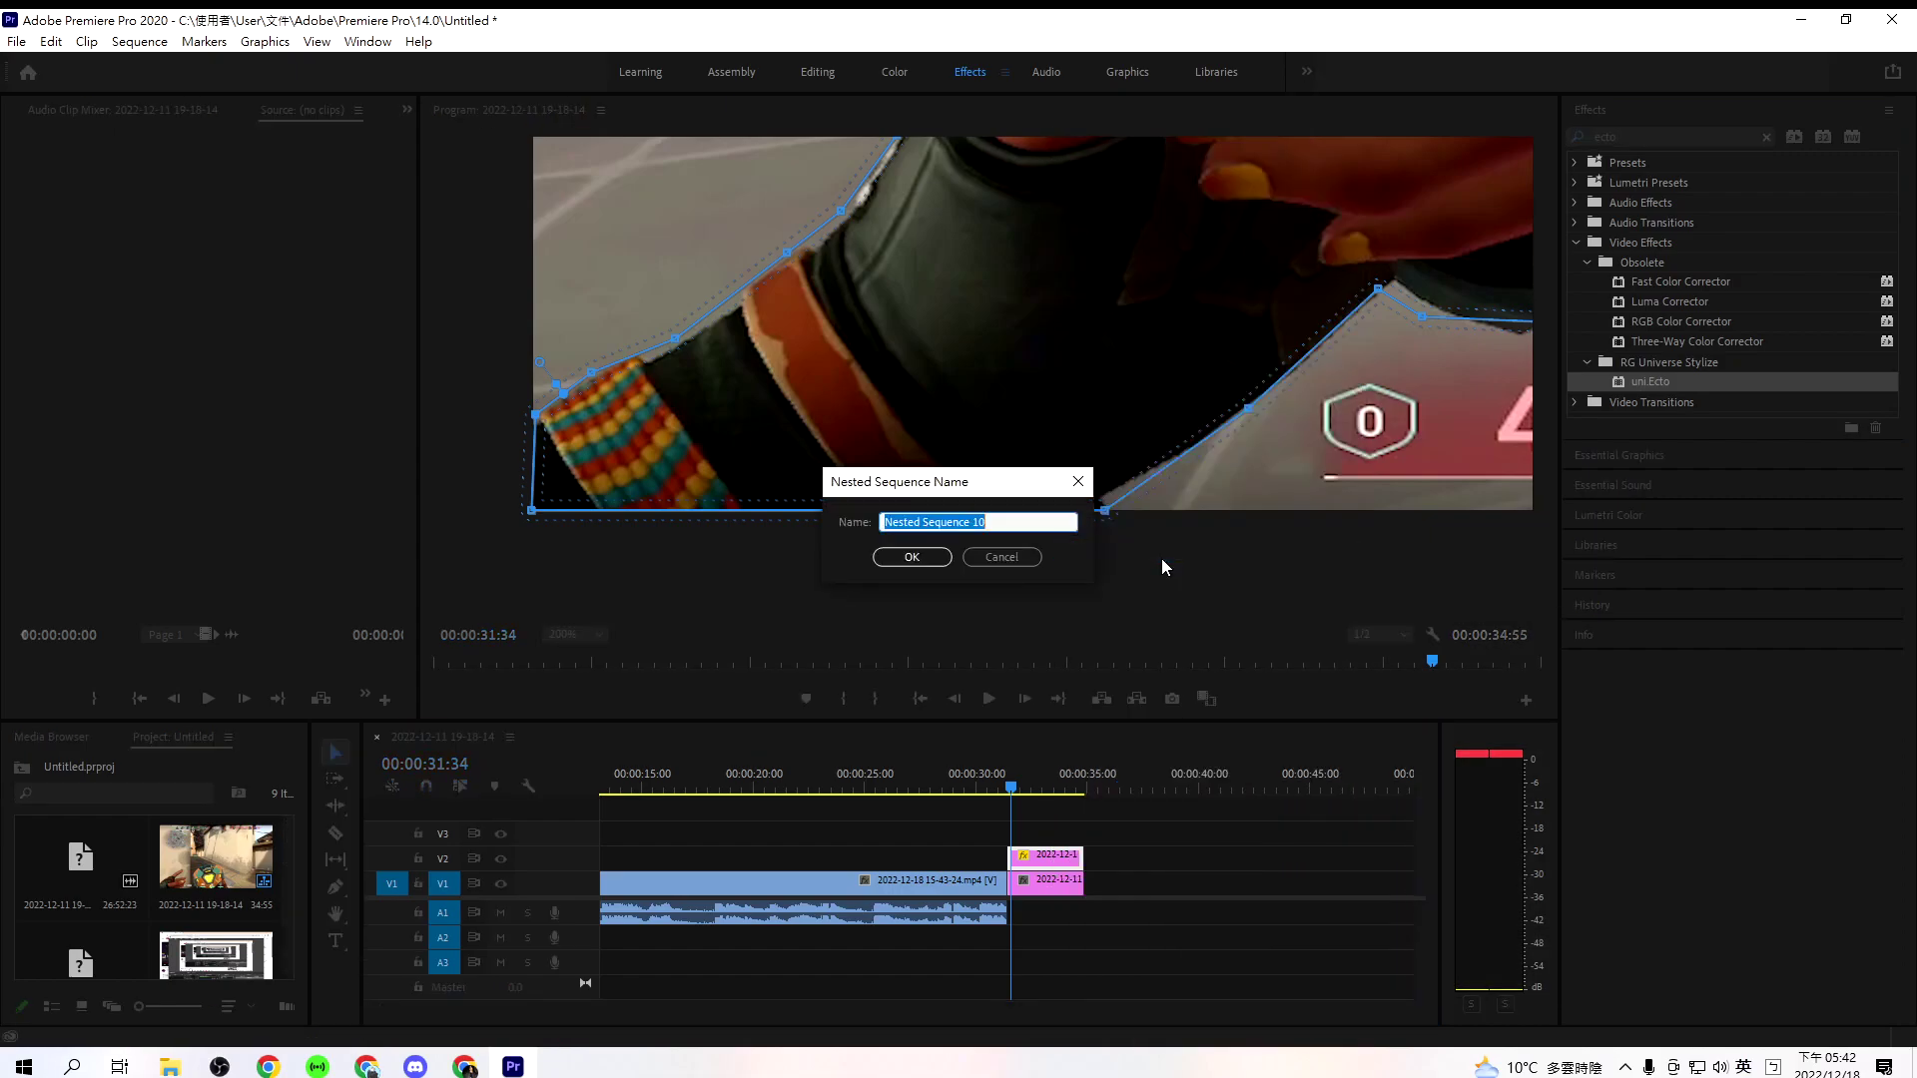
{"action": "left_click", "coordinate": [908, 559]}
- Apply the uni.Ecto effect to the nested sequence on track V2, with the playhead placed just inside the clip
{"action": "left_click", "coordinate": [1014, 786]}
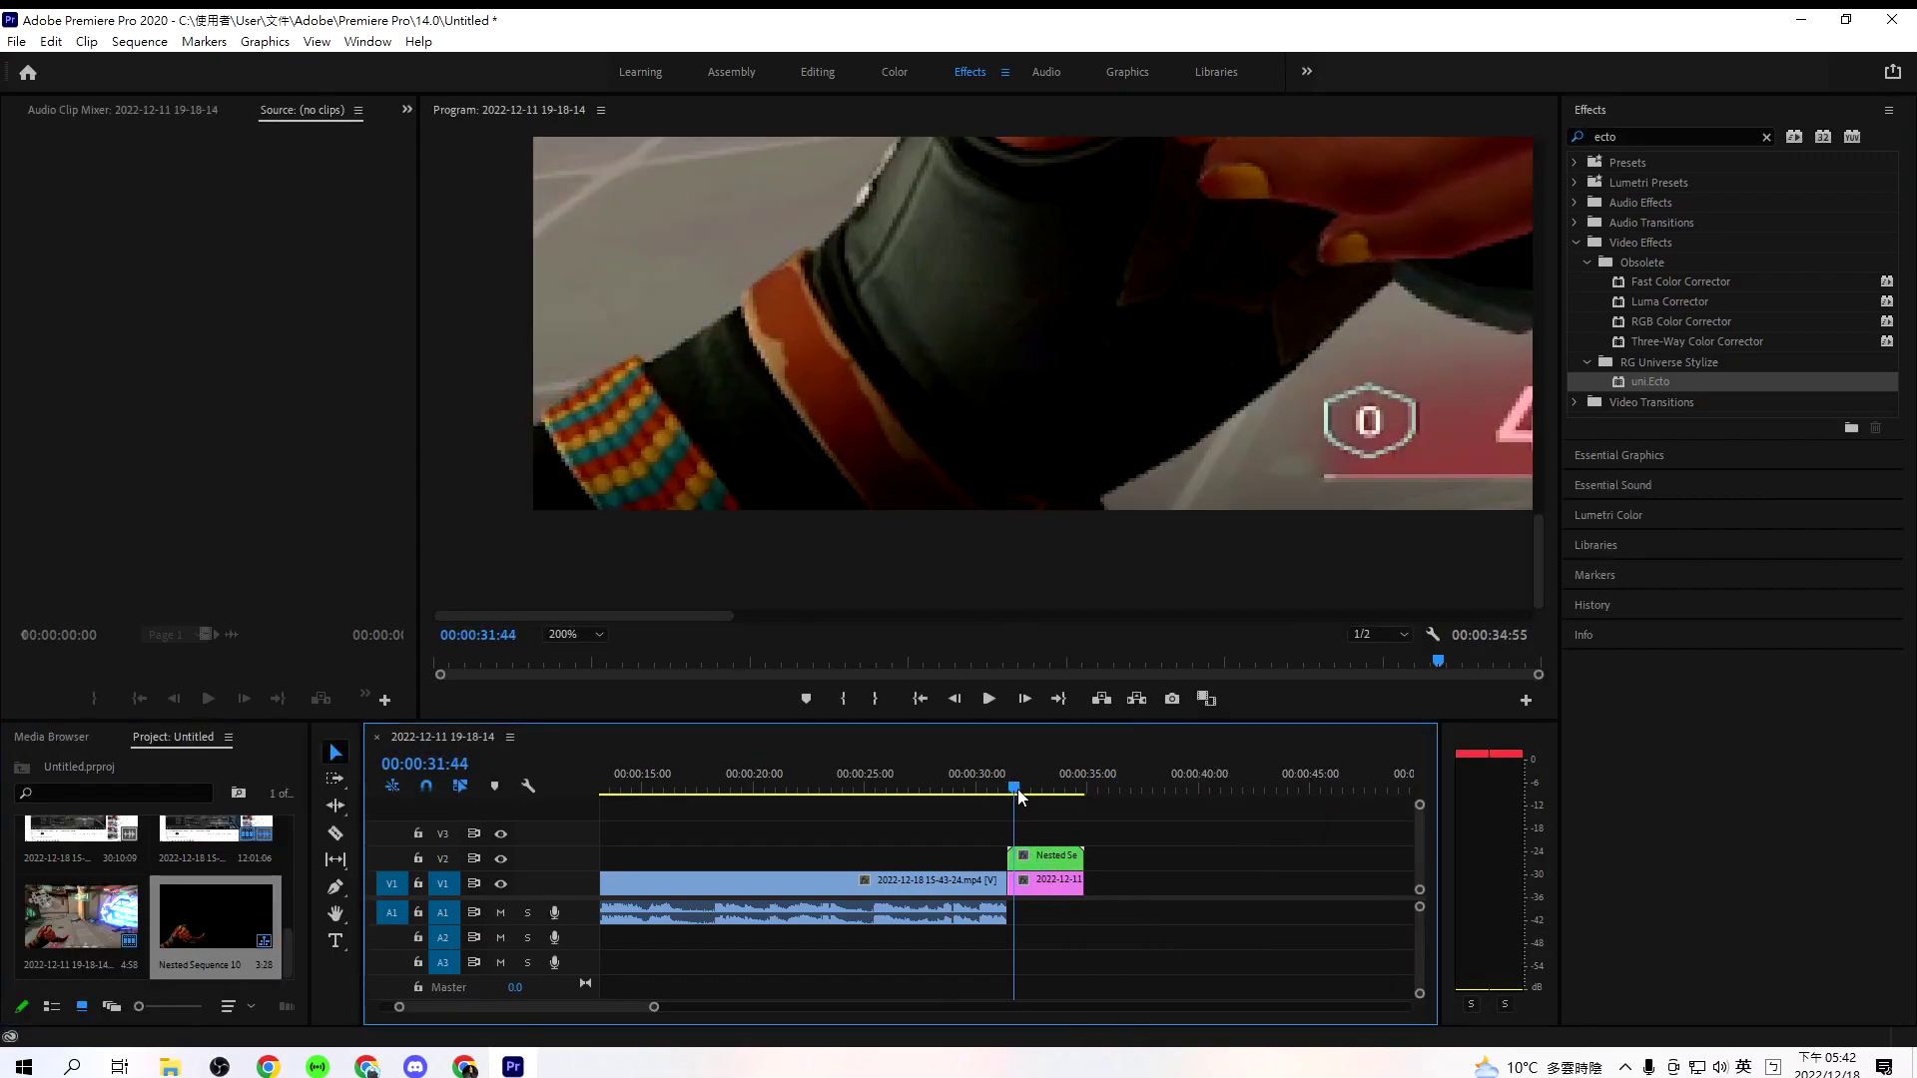
{"action": "left_click_drag", "start_coordinate": [1643, 382], "coordinate": [1053, 865]}
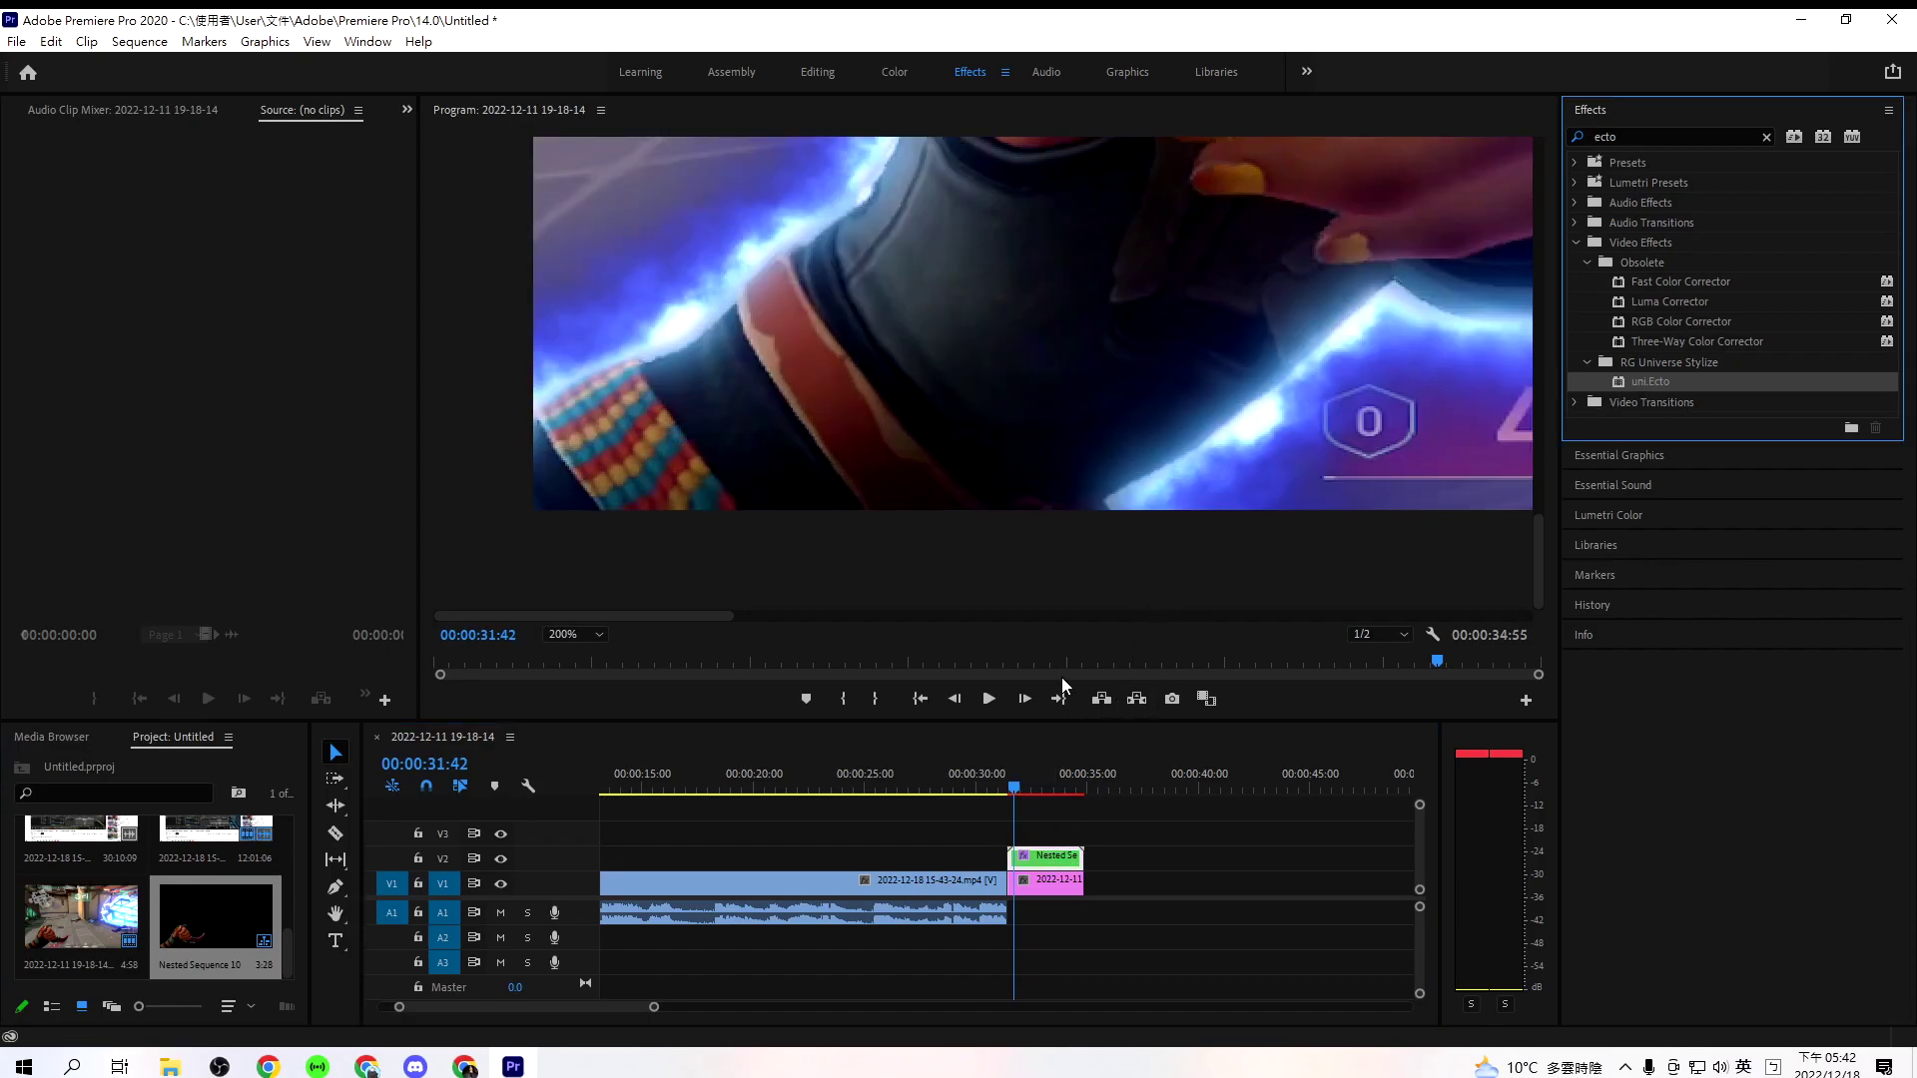
{"action": "left_click", "coordinate": [650, 1009]}
{"action": "left_click_drag", "start_coordinate": [650, 1008], "coordinate": [854, 1008]}
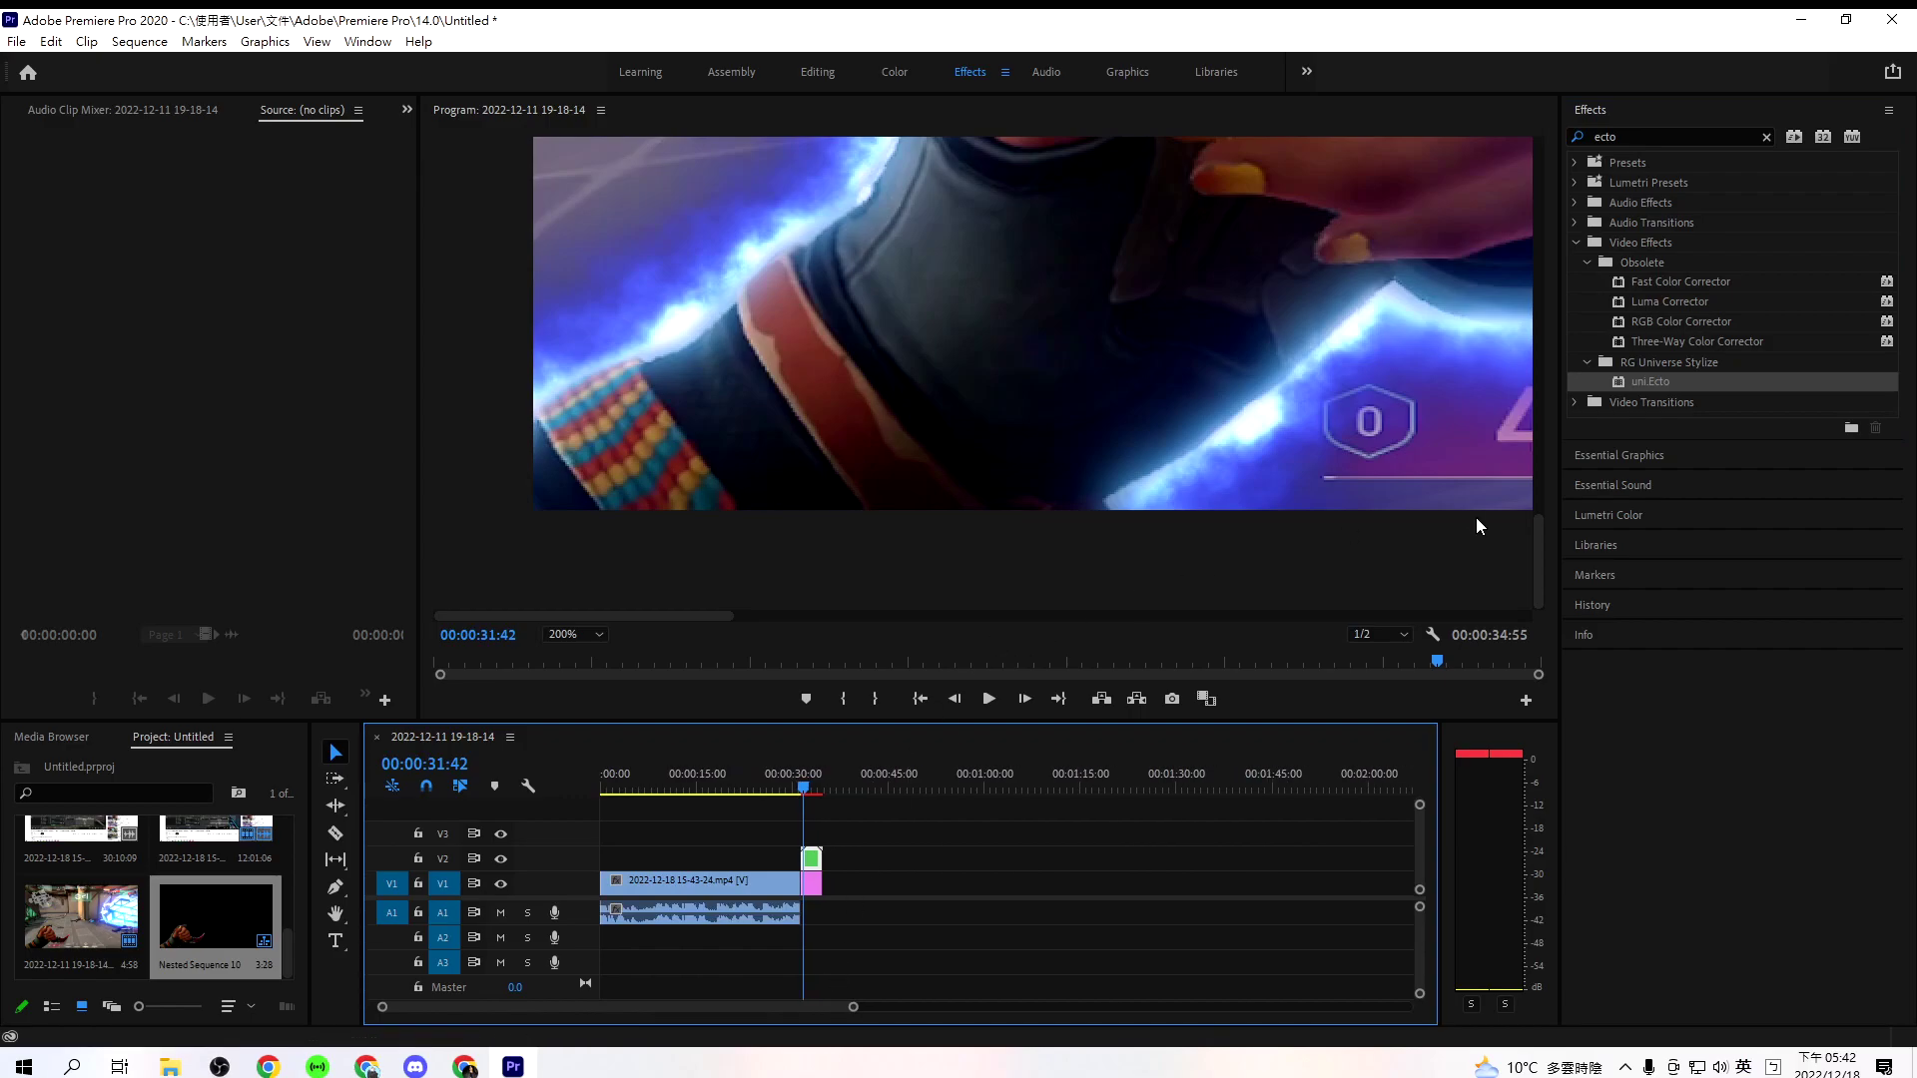
- Set the program preview magnification to 100% and then to Fit to view the effect on the whole frame
{"action": "left_click", "coordinate": [583, 636]}
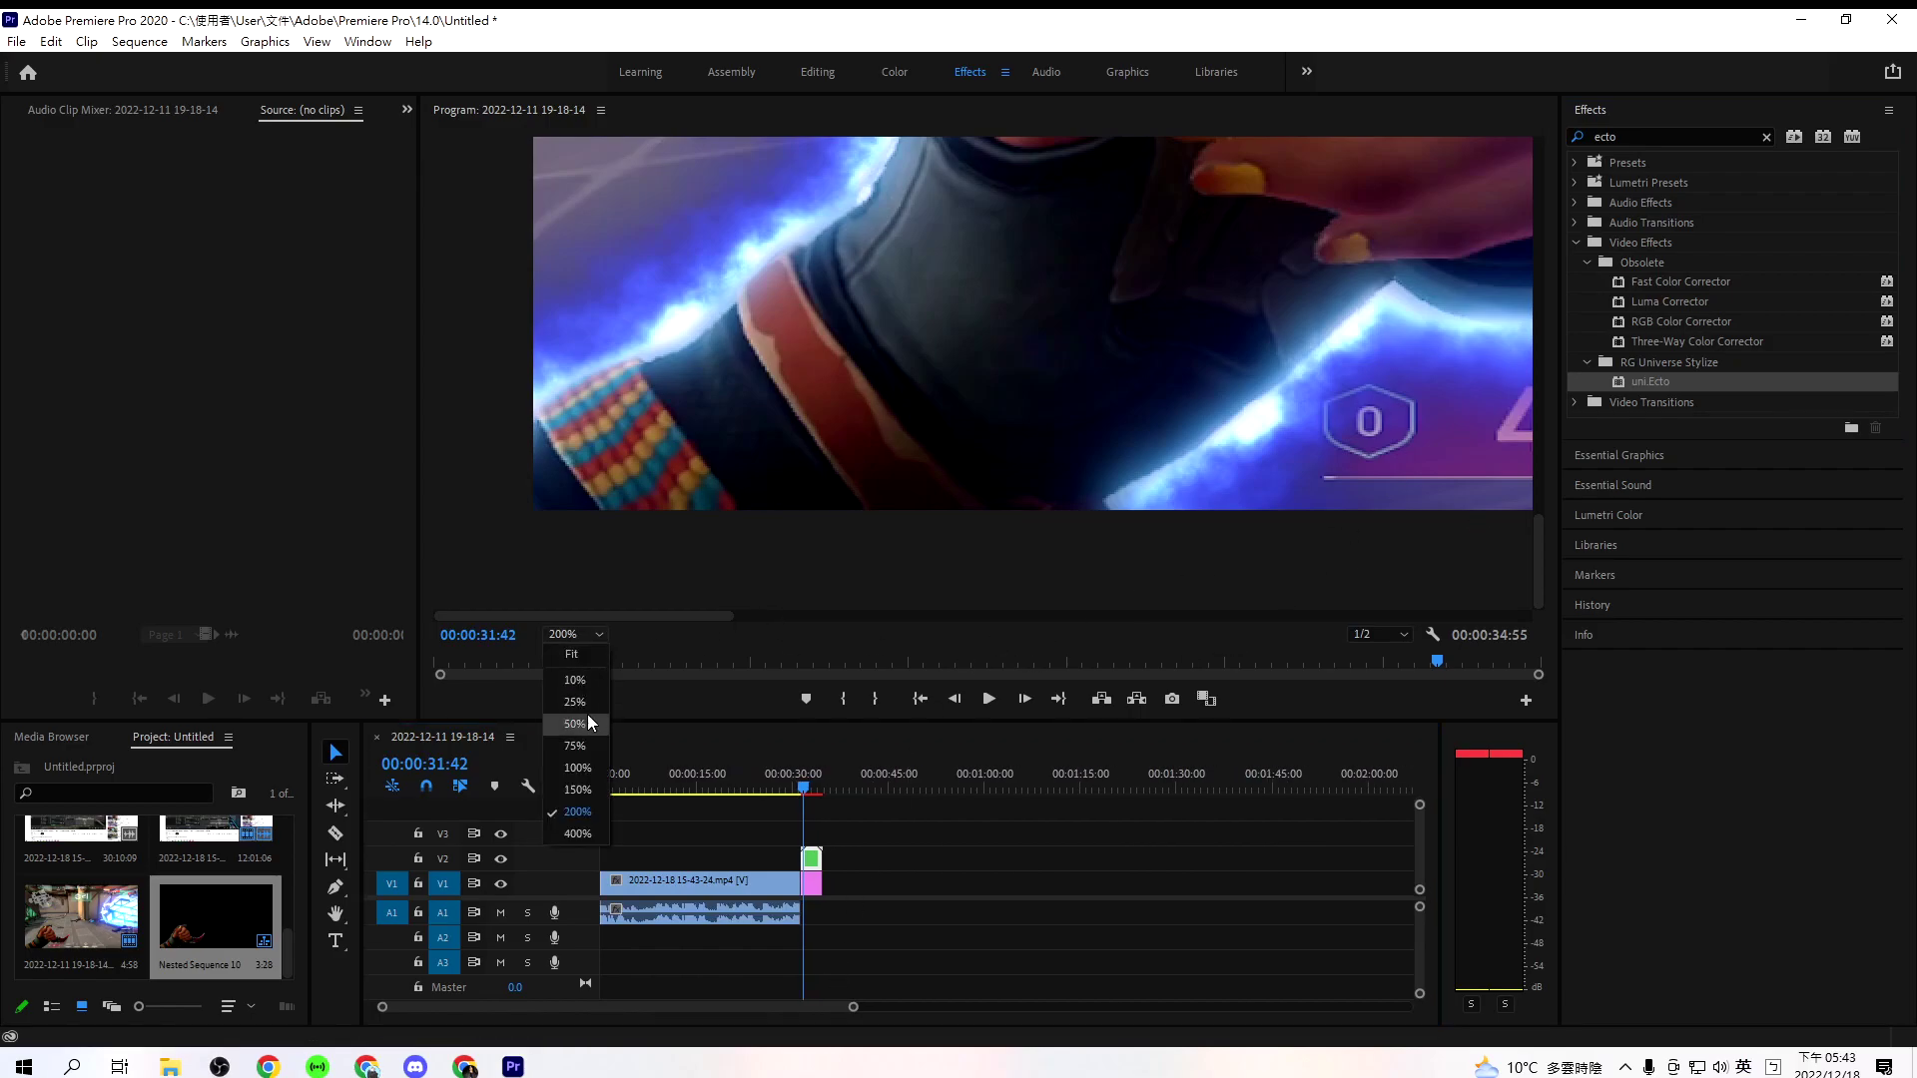
{"action": "left_click", "coordinate": [579, 768]}
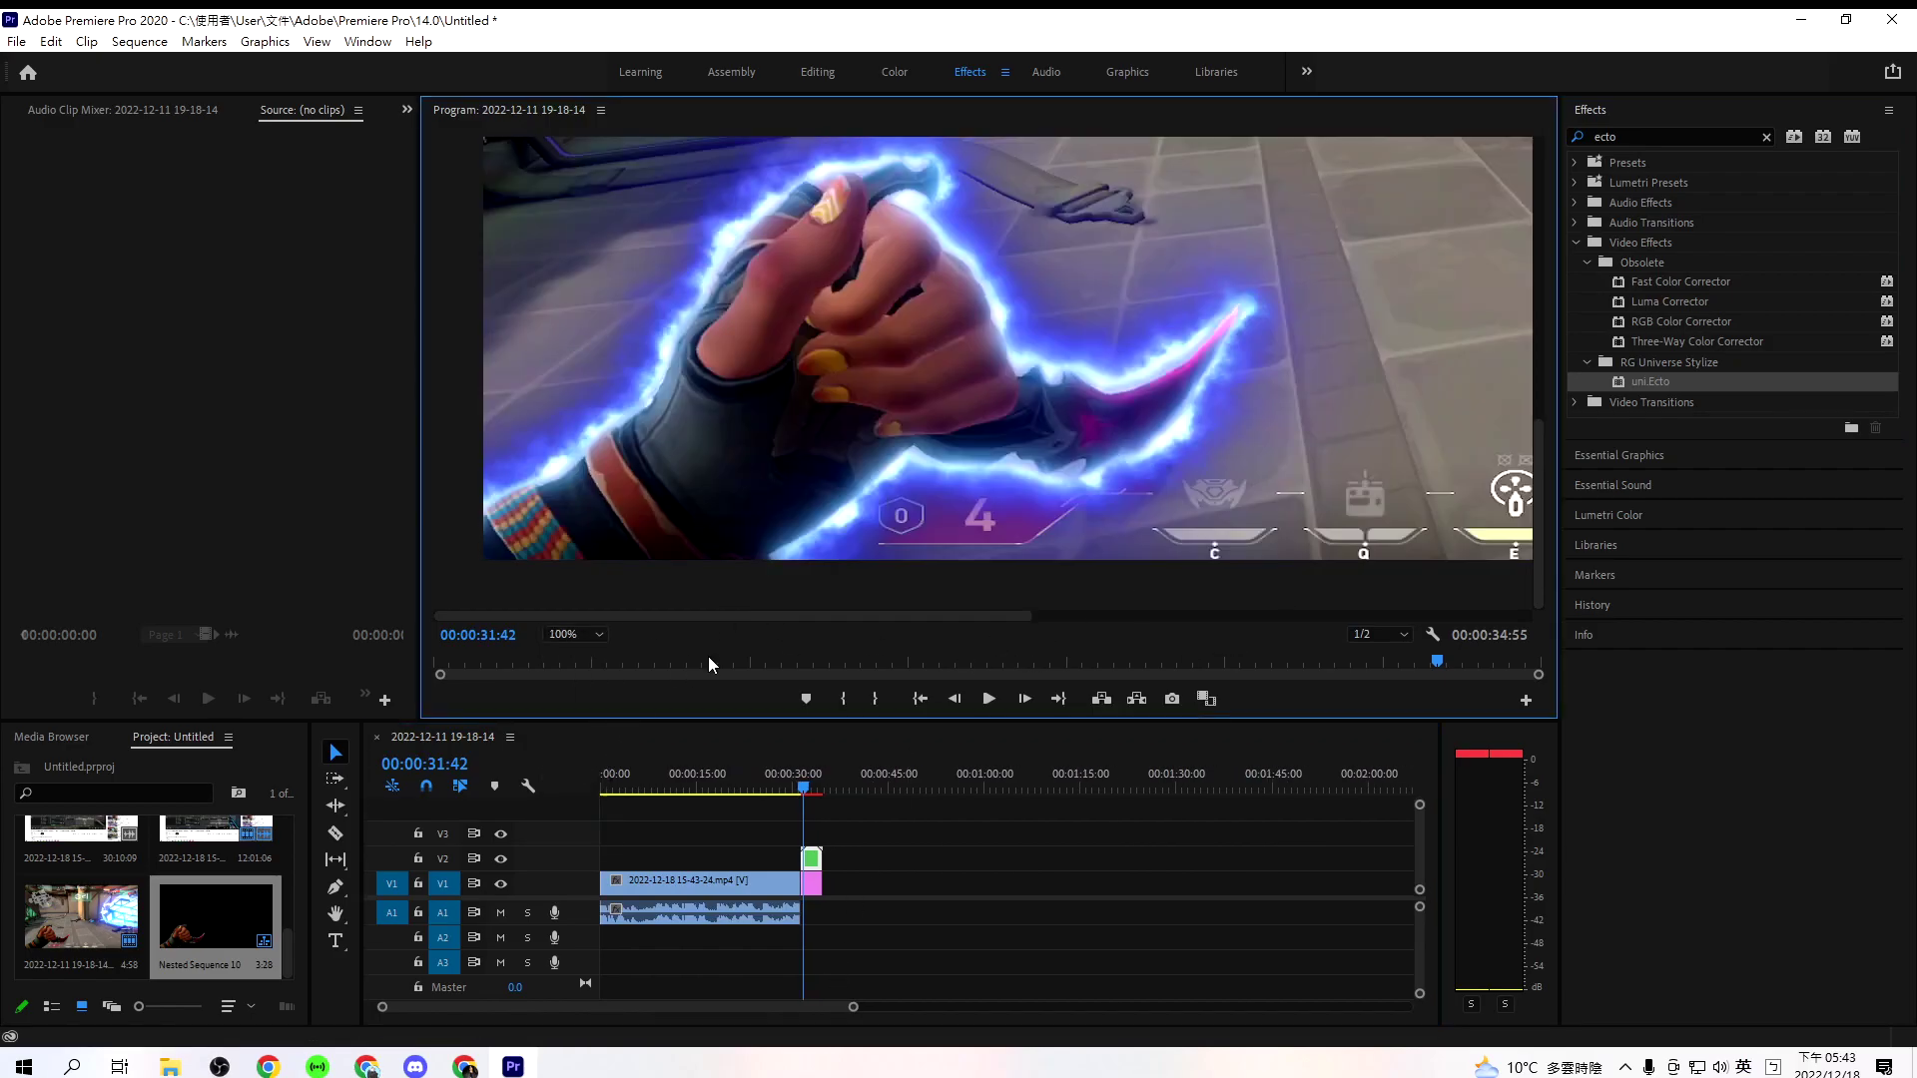
{"action": "left_click", "coordinate": [578, 635]}
{"action": "left_click", "coordinate": [584, 655]}
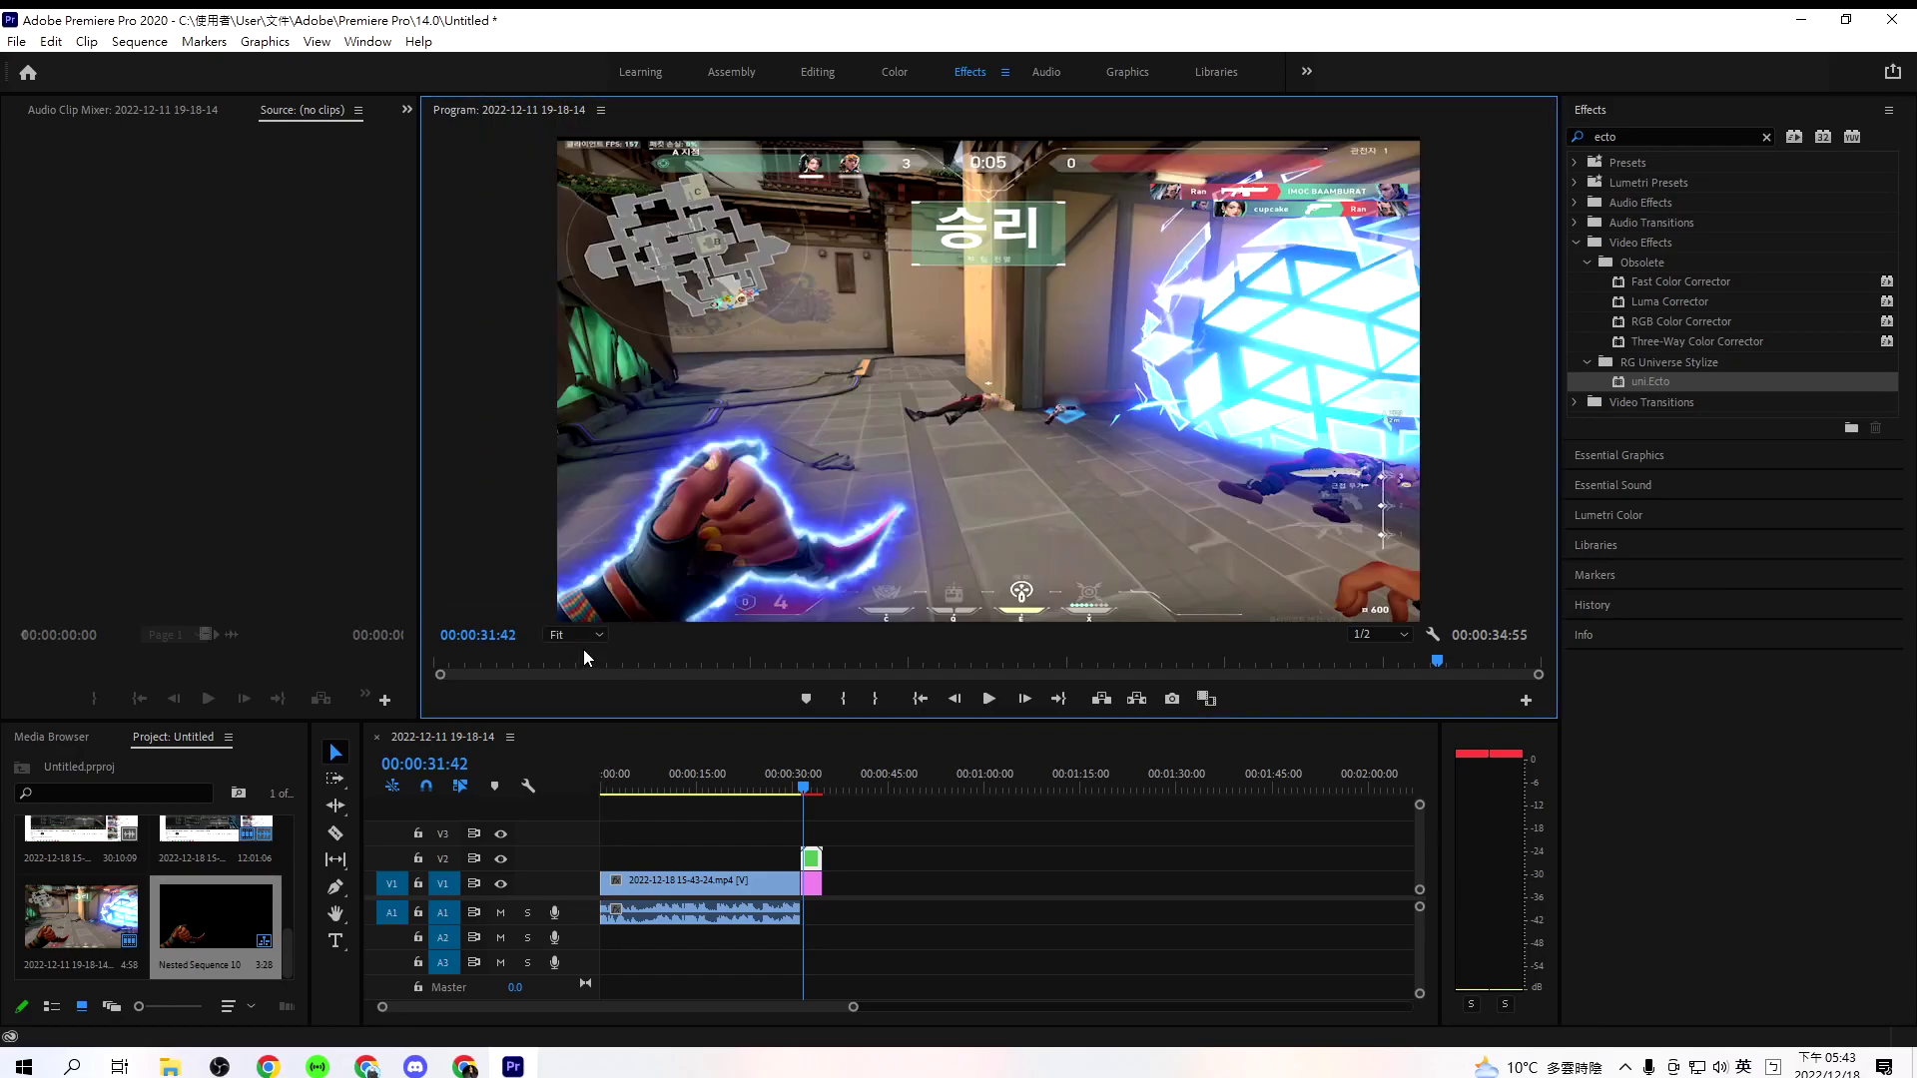